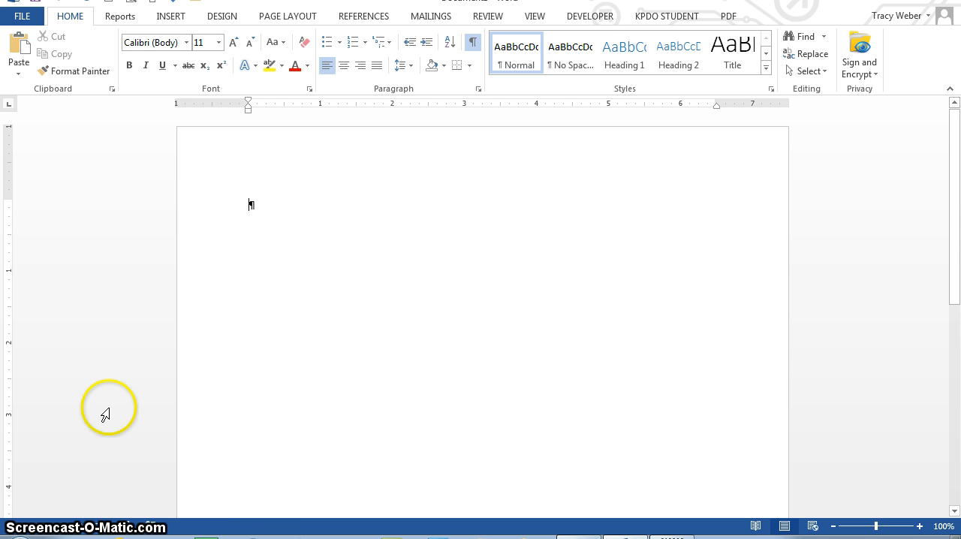
# Start a new typed recipient list for the mail merge.
pyautogui.click(426, 17)
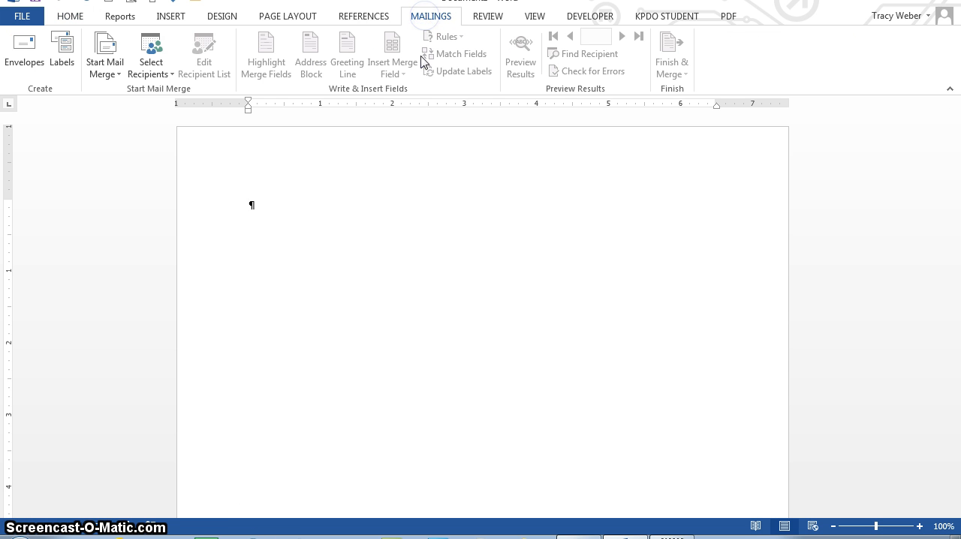
pyautogui.click(159, 75)
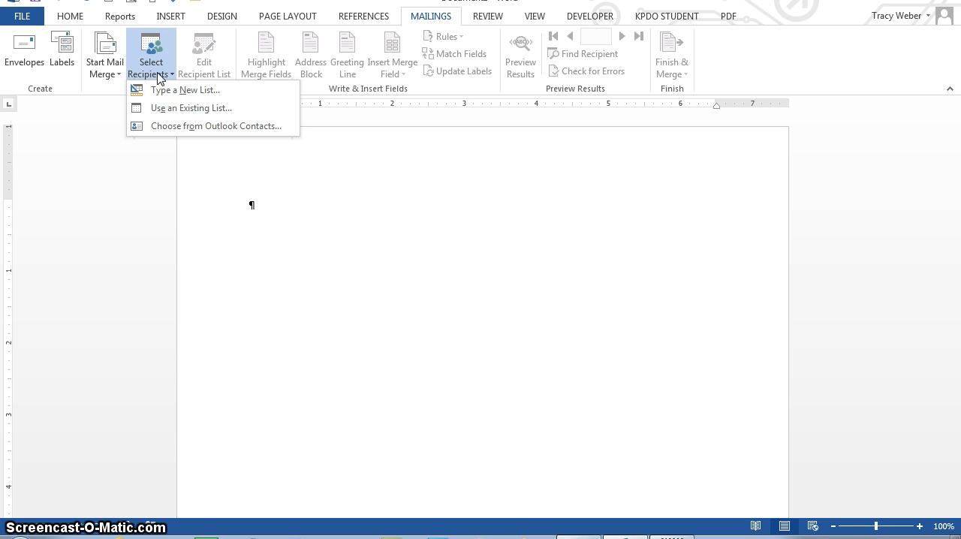
pyautogui.click(160, 75)
pyautogui.click(160, 73)
pyautogui.click(150, 90)
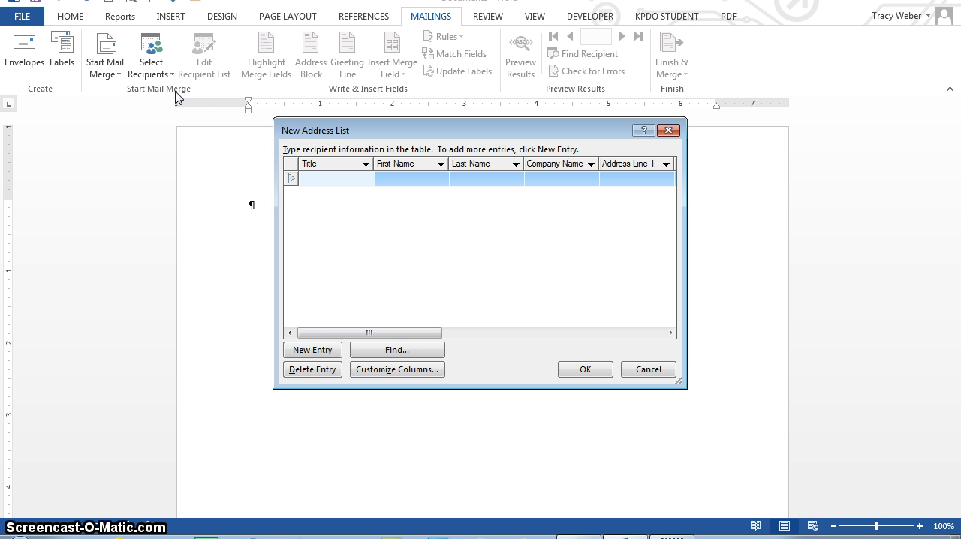
# Customize the address list columns by deleting the Company Name, Address Line 2 and Country or Region fields.
pyautogui.click(375, 371)
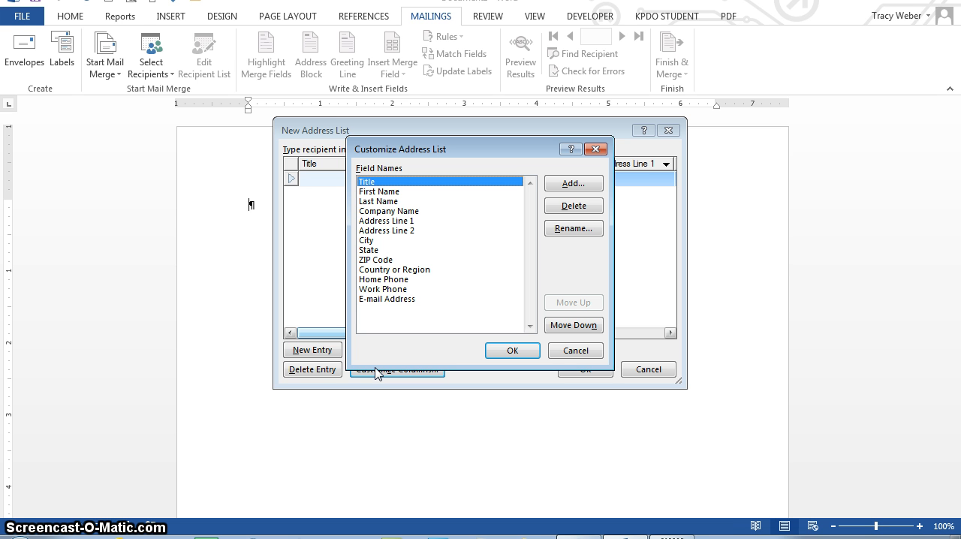
pyautogui.click(412, 213)
pyautogui.click(573, 206)
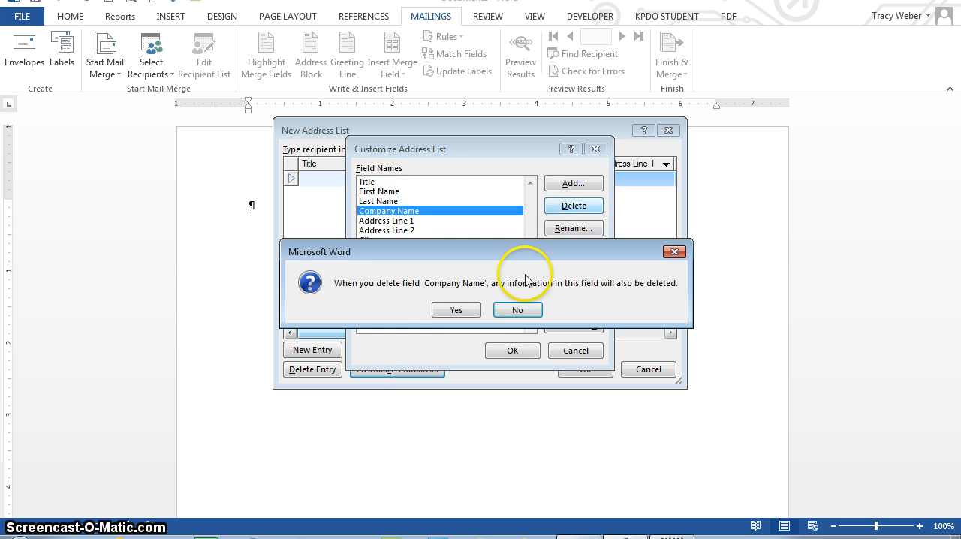
pyautogui.click(456, 310)
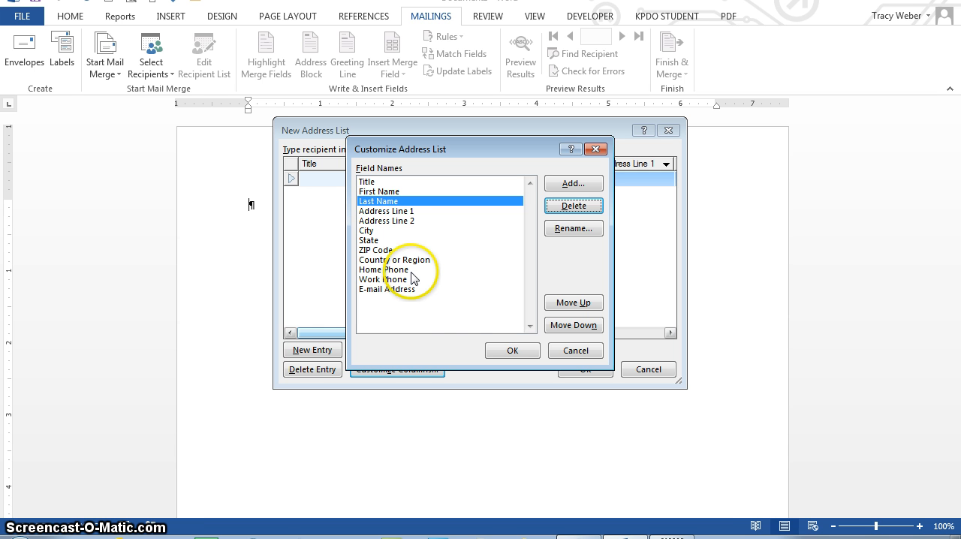
pyautogui.click(392, 220)
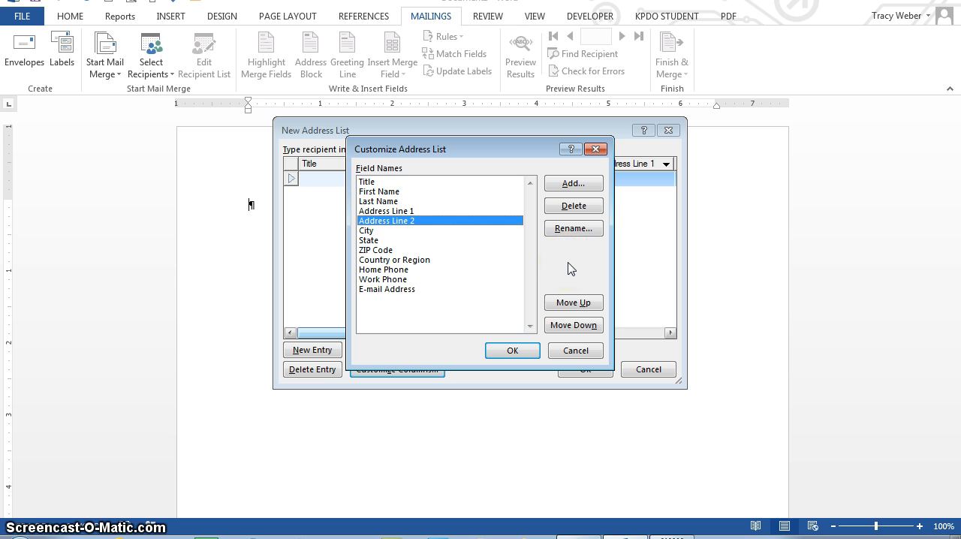
pyautogui.click(418, 260)
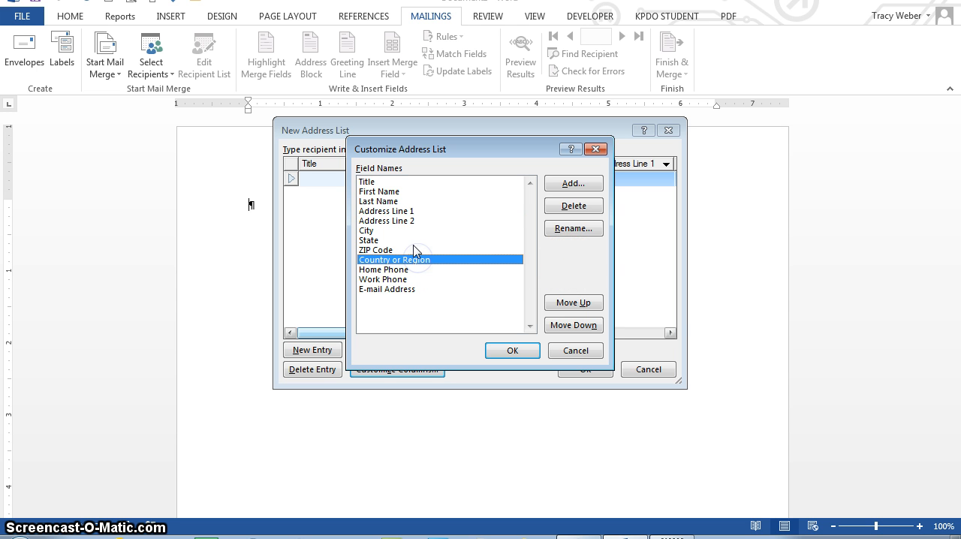
pyautogui.click(400, 220)
pyautogui.click(584, 206)
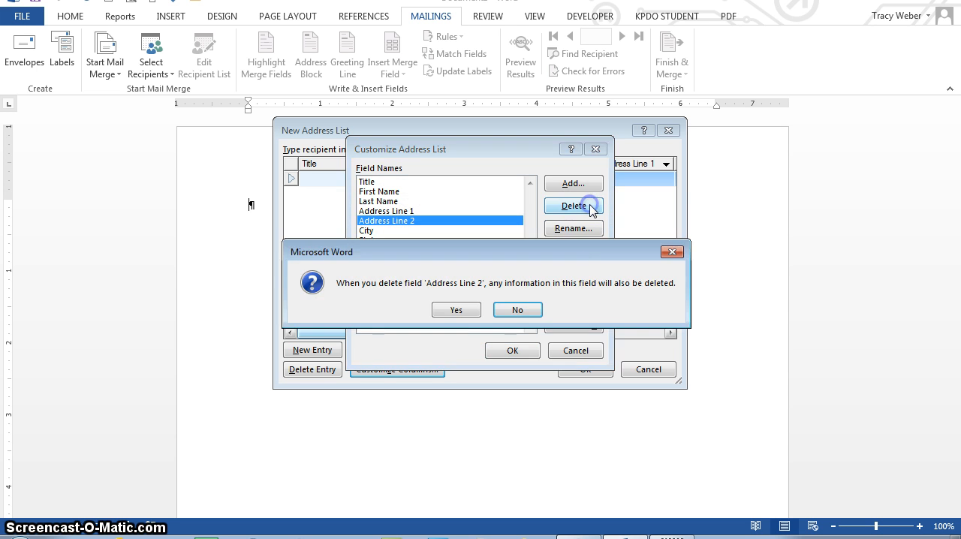
pyautogui.click(477, 304)
pyautogui.click(394, 250)
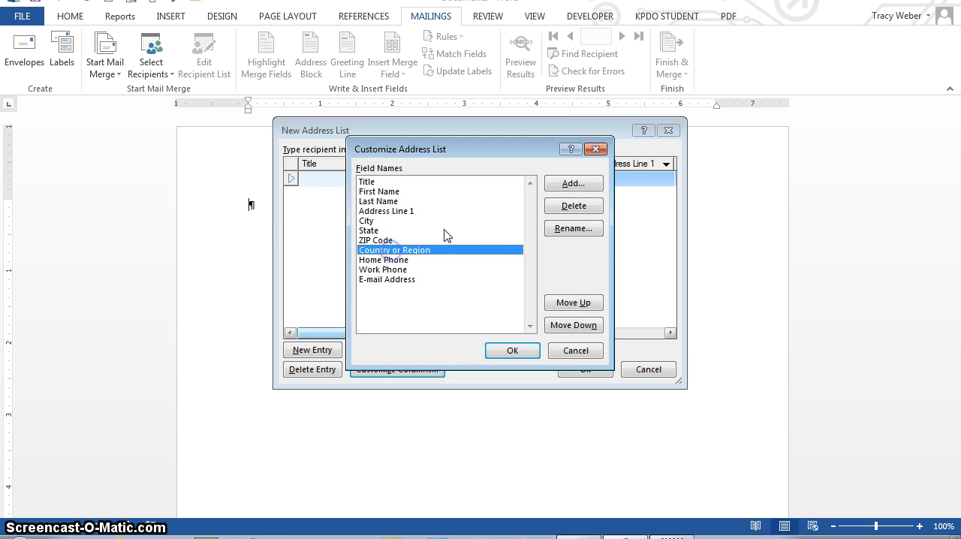
pyautogui.click(573, 206)
pyautogui.click(453, 309)
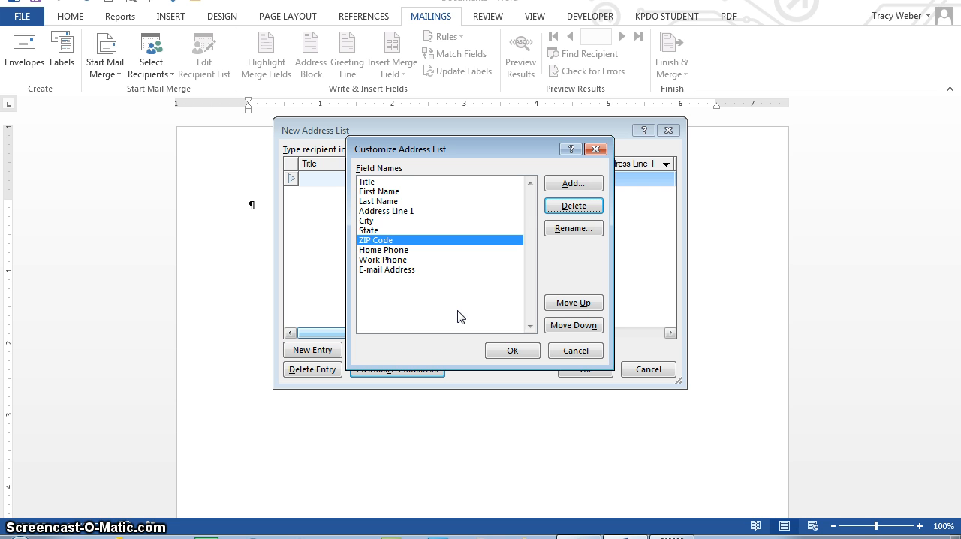
# Delete the Home Phone, Work Phone and E-mail Address fields from the address list.
pyautogui.click(387, 250)
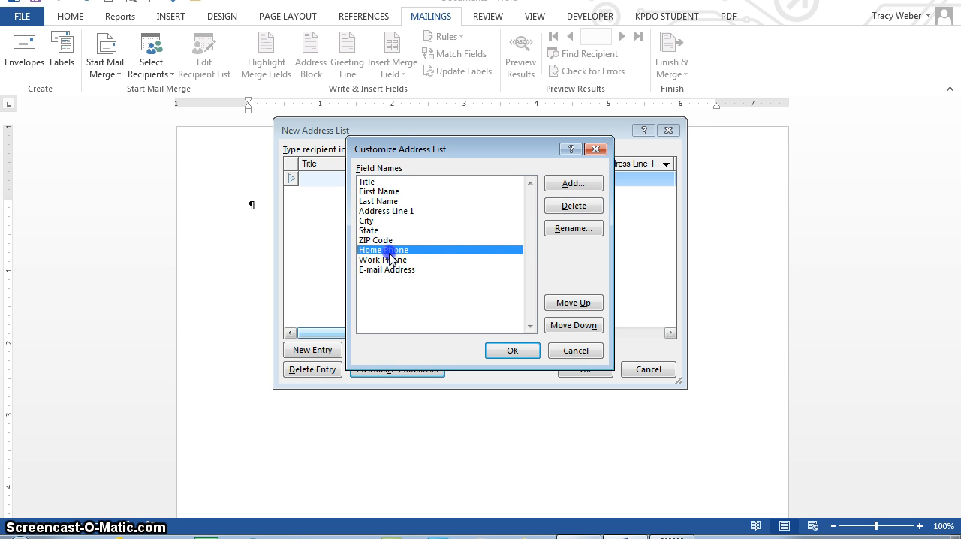
pyautogui.click(568, 209)
pyautogui.click(452, 310)
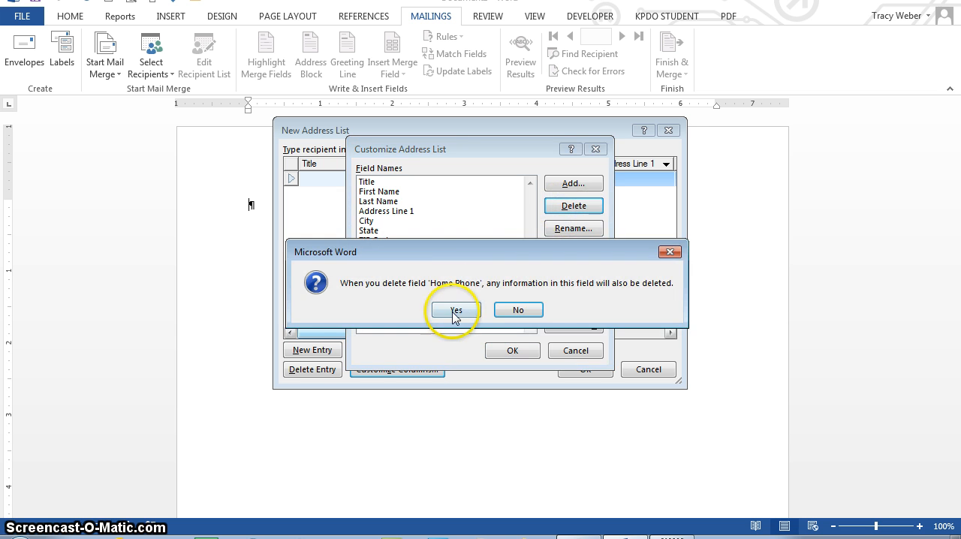
pyautogui.click(383, 252)
pyautogui.click(573, 206)
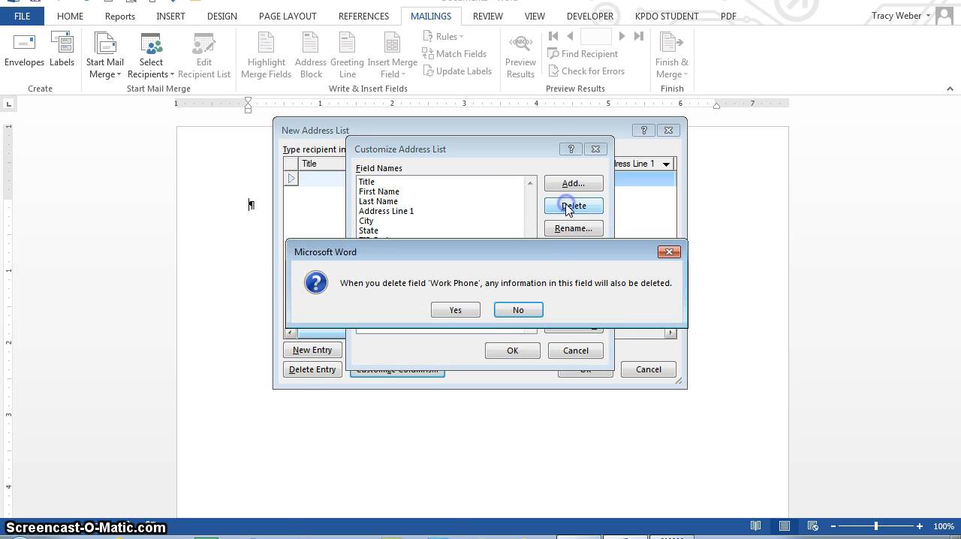
pyautogui.click(454, 309)
pyautogui.click(371, 250)
pyautogui.click(573, 207)
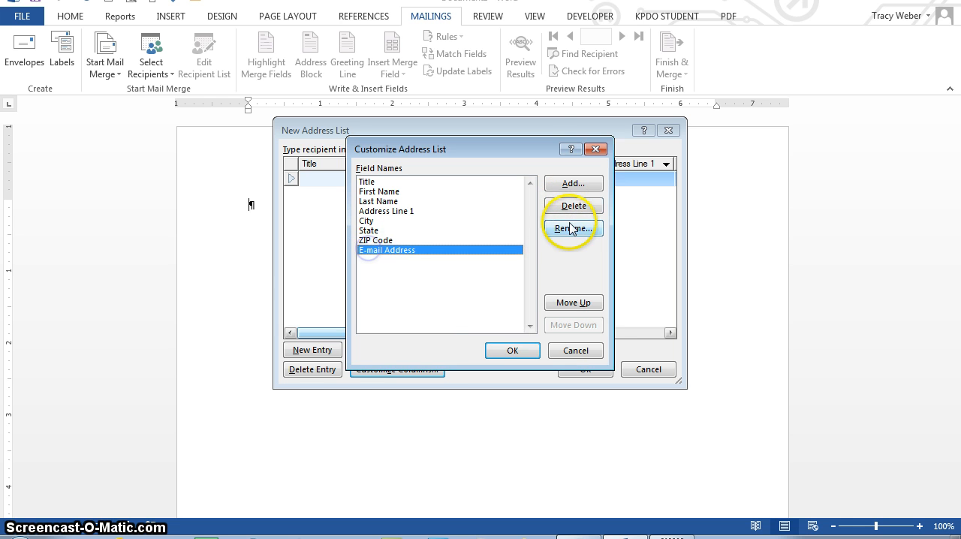
pyautogui.click(455, 310)
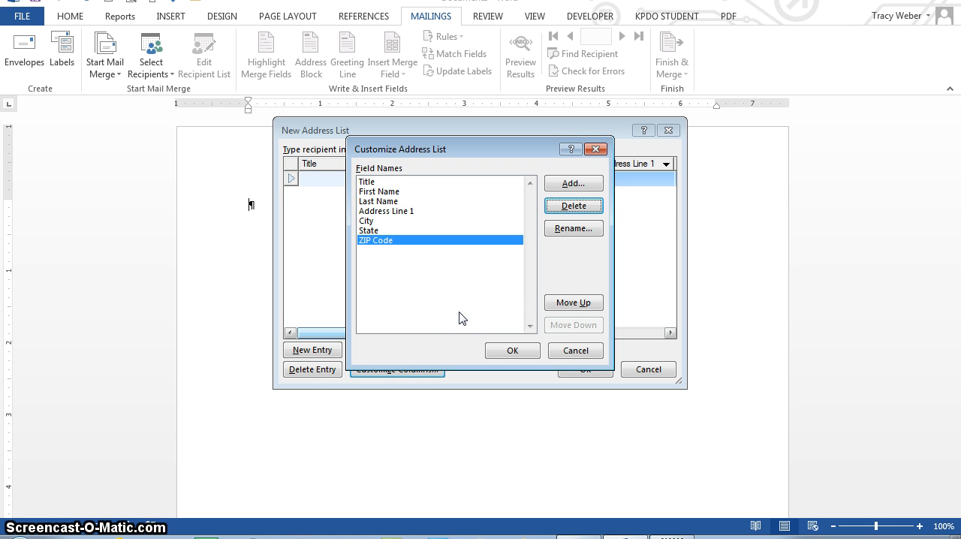
# Add a field named Membership after ZIP Code in the address list.
pyautogui.click(567, 185)
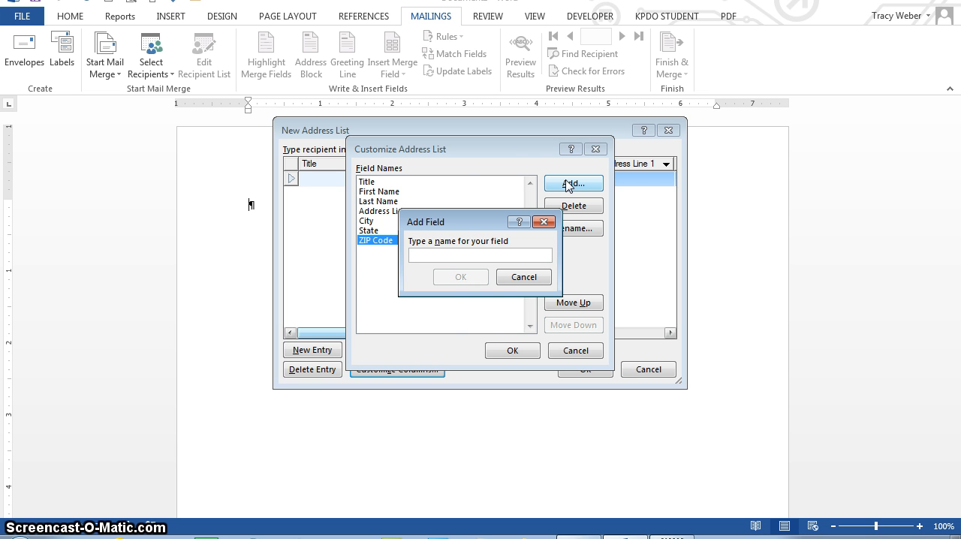
pyautogui.click(453, 254)
pyautogui.click(448, 247)
pyautogui.write('Membesh')
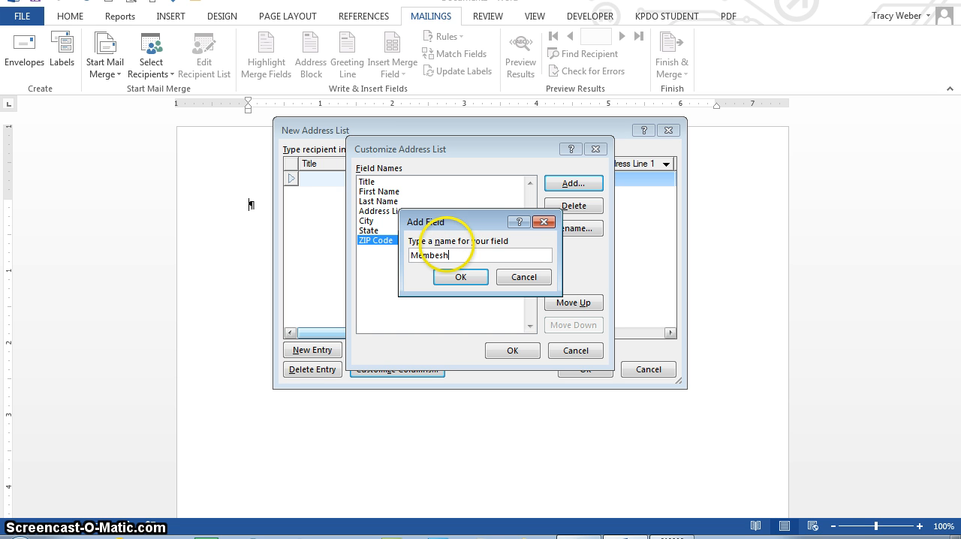
pyautogui.press('BackSpace')
pyautogui.press('BackSpace')
pyautogui.write('rship')
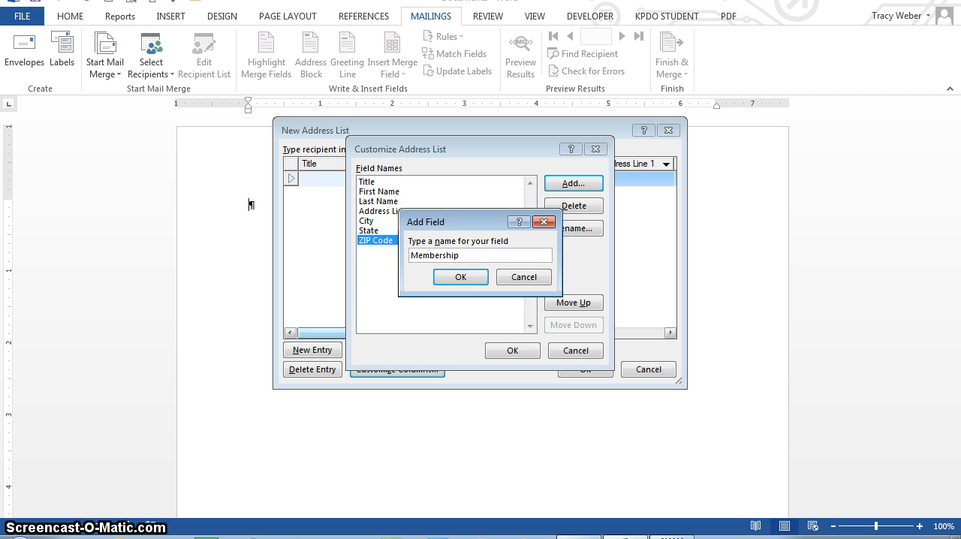
pyautogui.click(460, 278)
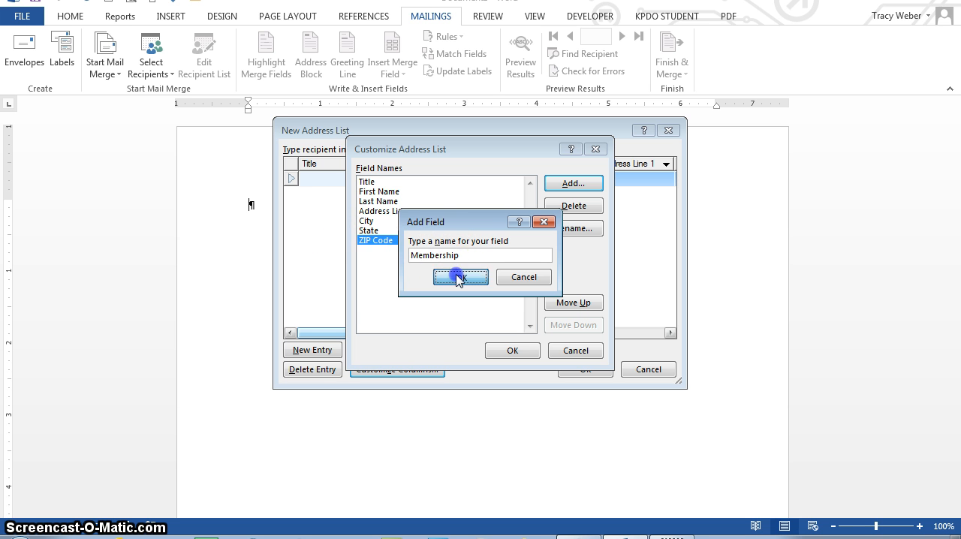
# Add a field named Discount after Membership and apply the customized columns to the address list.
pyautogui.click(565, 181)
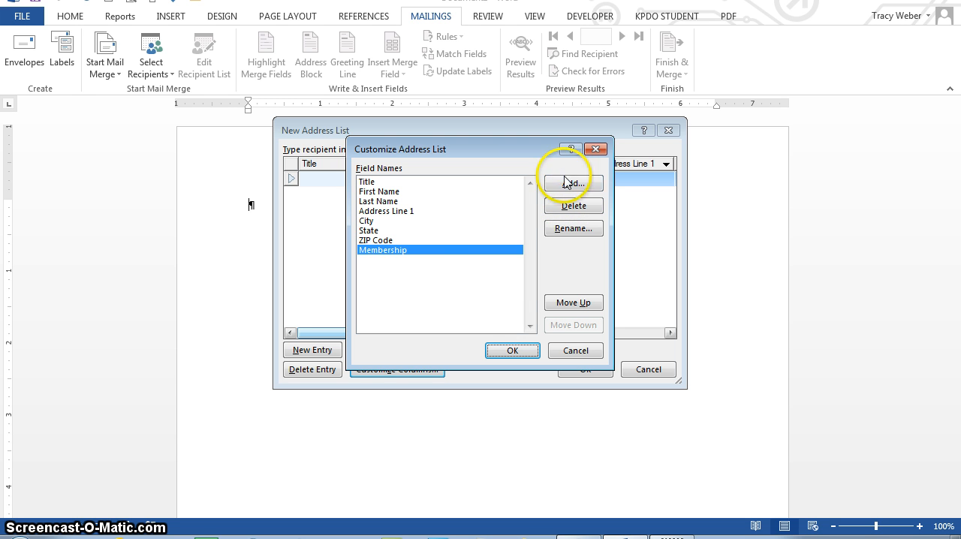
pyautogui.write('Discount')
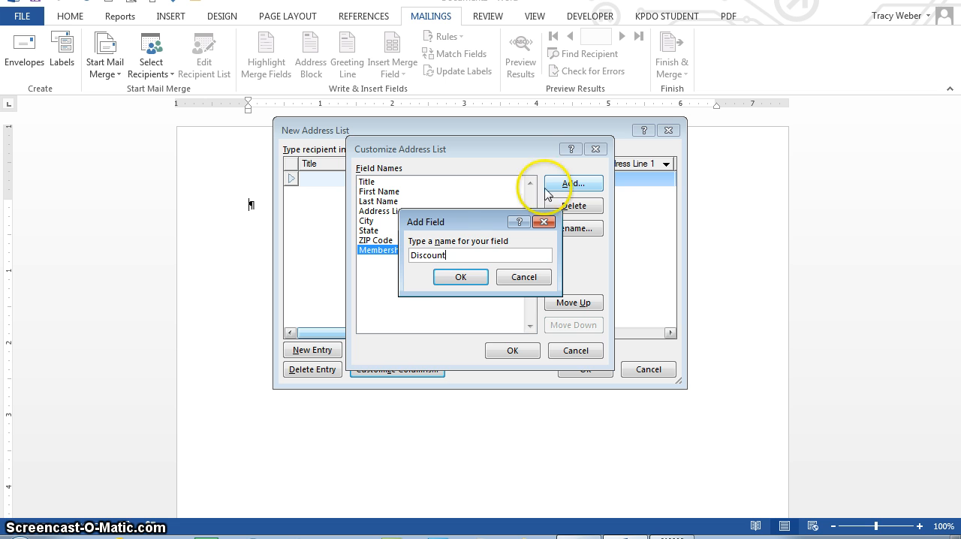
pyautogui.click(461, 277)
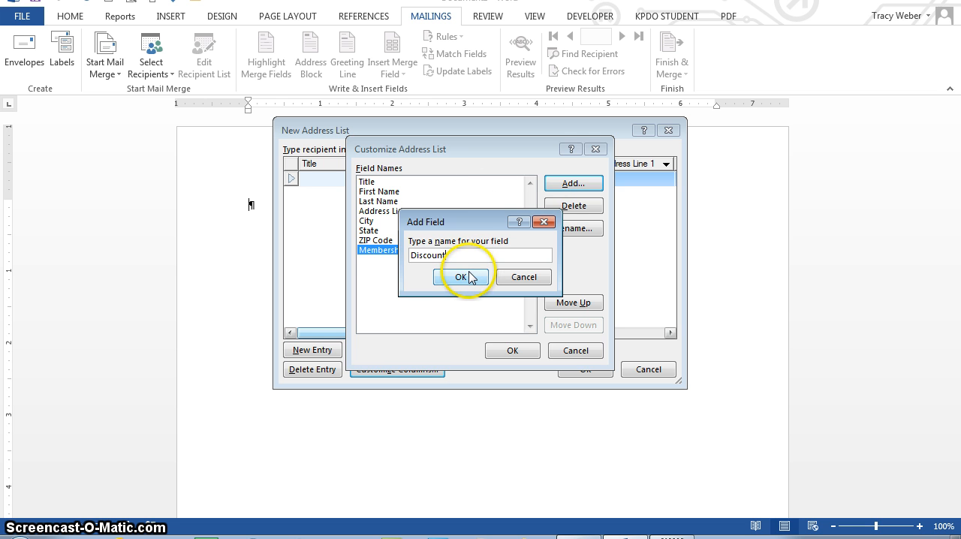
pyautogui.click(461, 277)
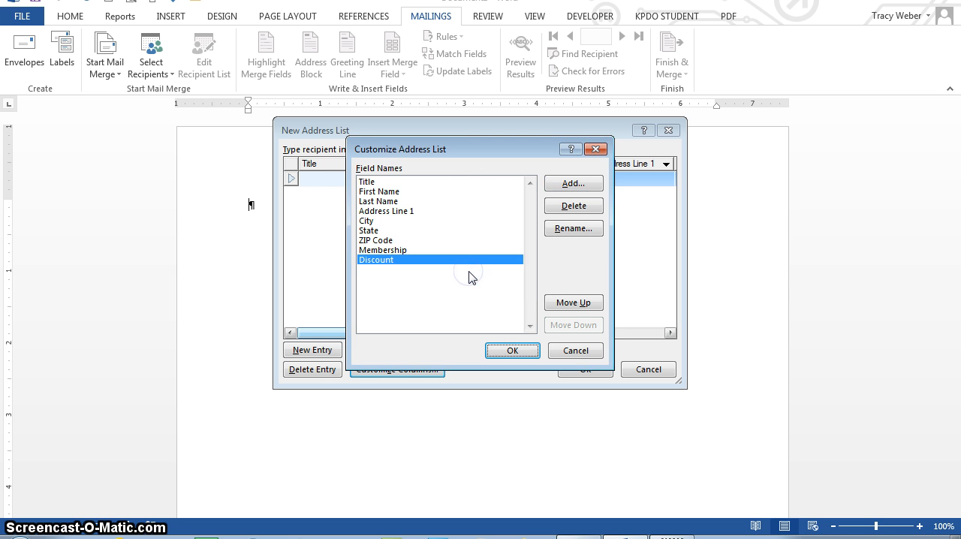
pyautogui.click(501, 308)
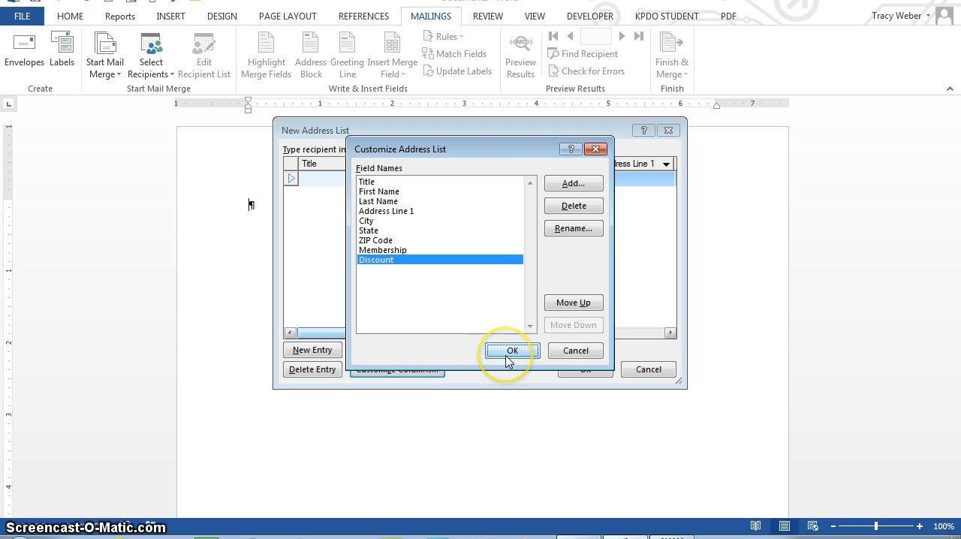
pyautogui.click(511, 351)
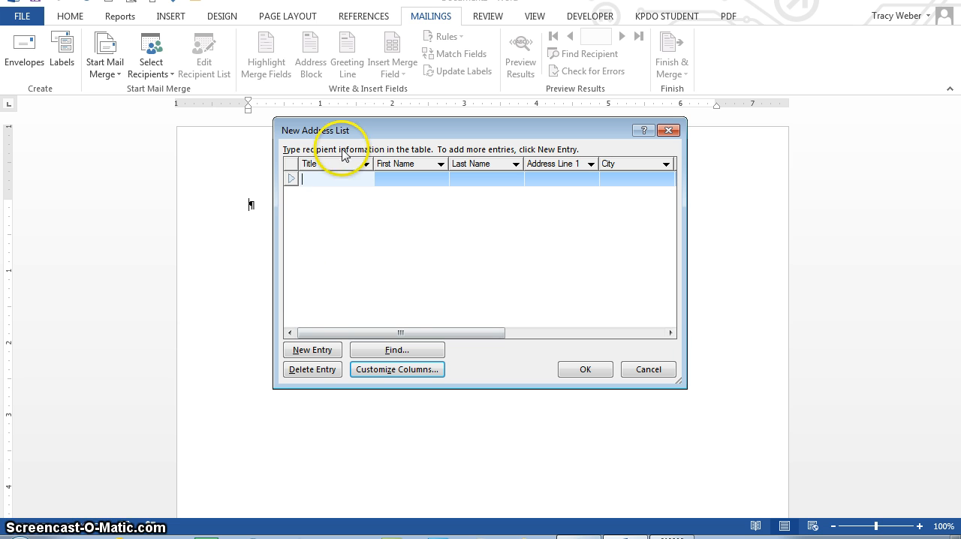
# Enter Mrs. as the first recipient's title and move on to the First Name cell.
pyautogui.write('Mrs.')
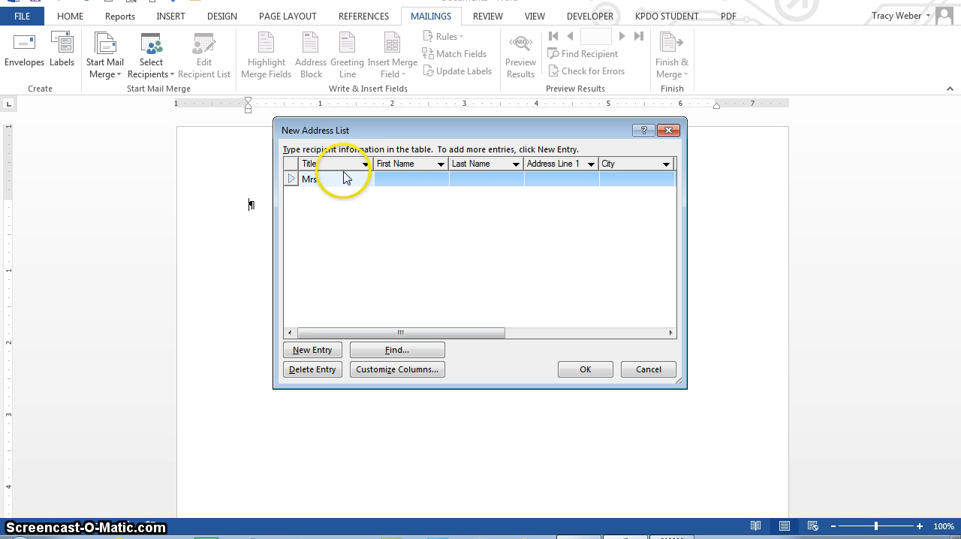
pyautogui.click(424, 178)
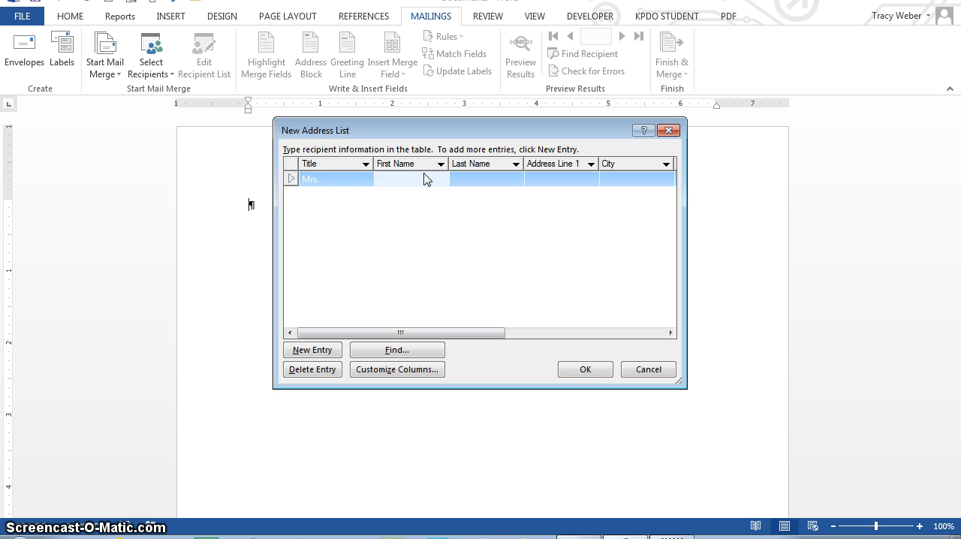
pyautogui.hotkey('shift', 'Tab')
pyautogui.press('Tab')
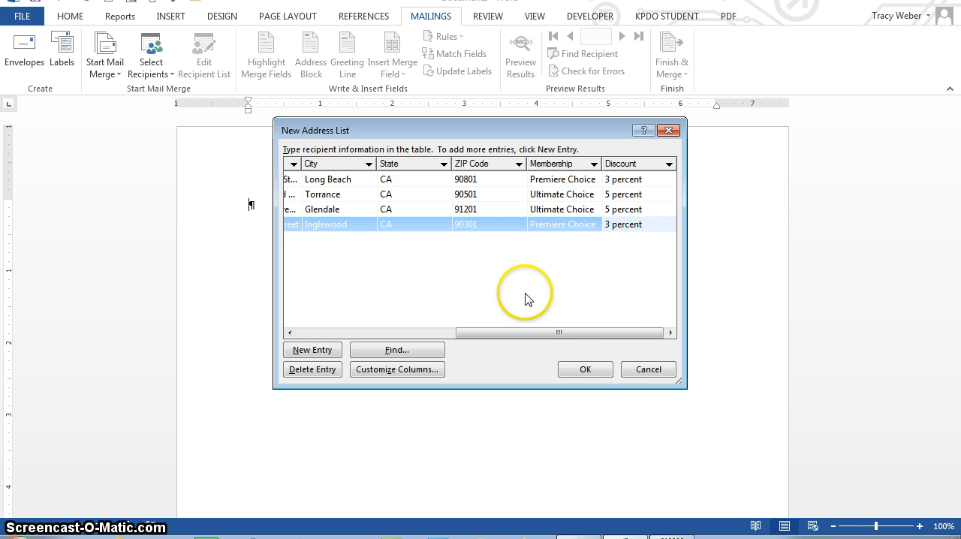
# Finish the address list and save it as WS4-FCTDataSource in OneDrive's Advanced Apps > Word > WordS4 folder.
pyautogui.click(586, 370)
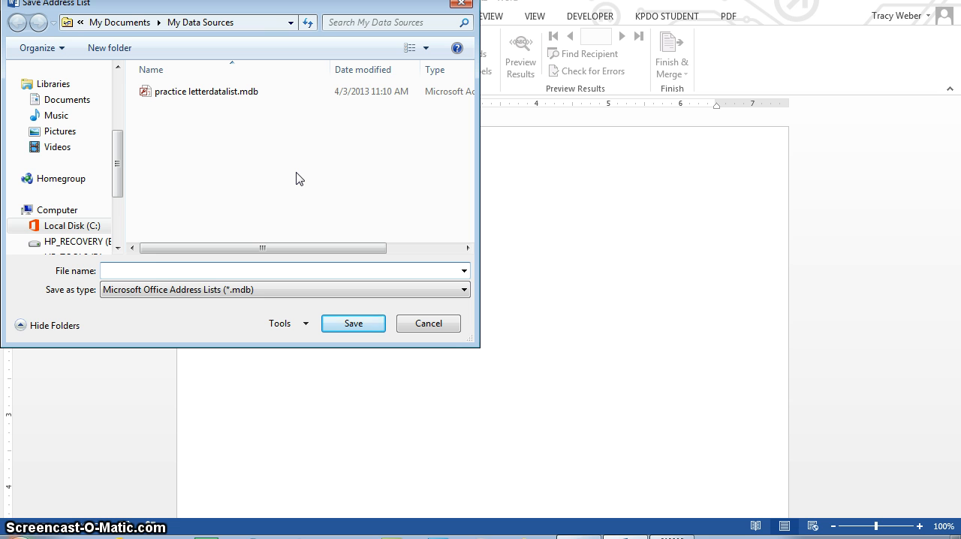
pyautogui.click(53, 84)
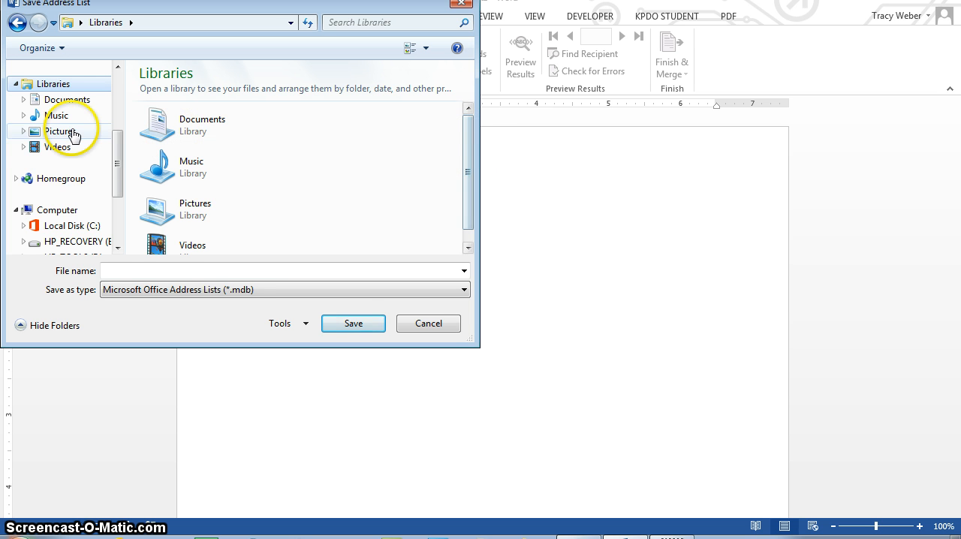
pyautogui.moveTo(118, 176); pyautogui.dragTo(120, 143)
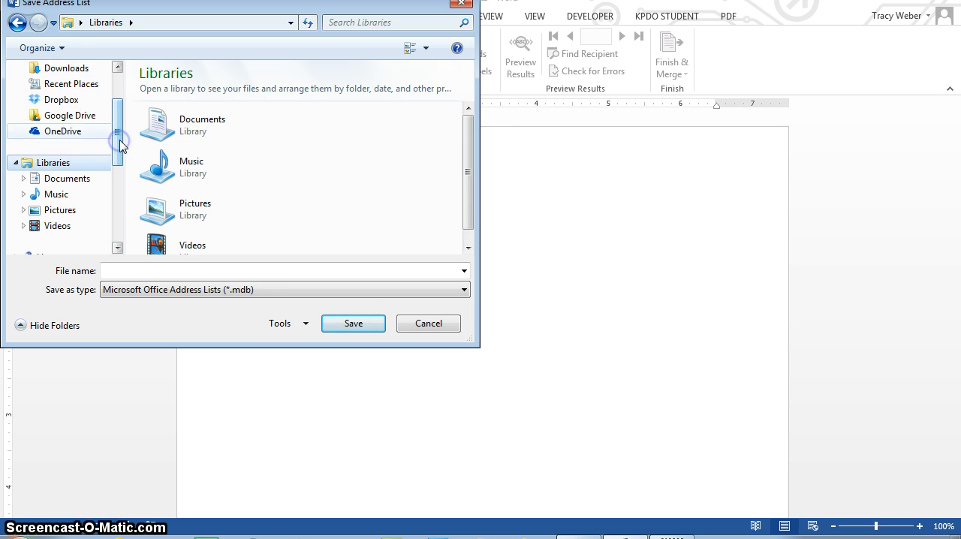
pyautogui.click(63, 131)
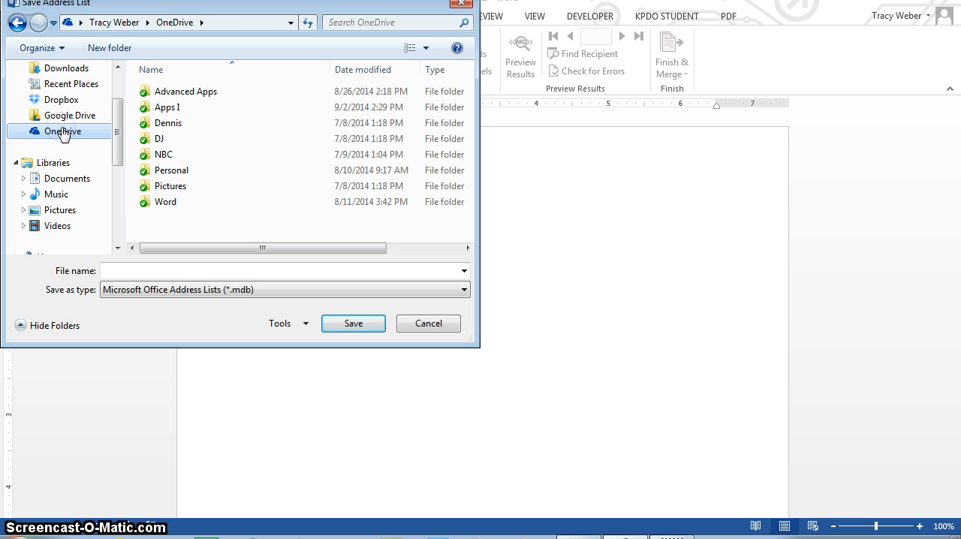
pyautogui.doubleClick(184, 92)
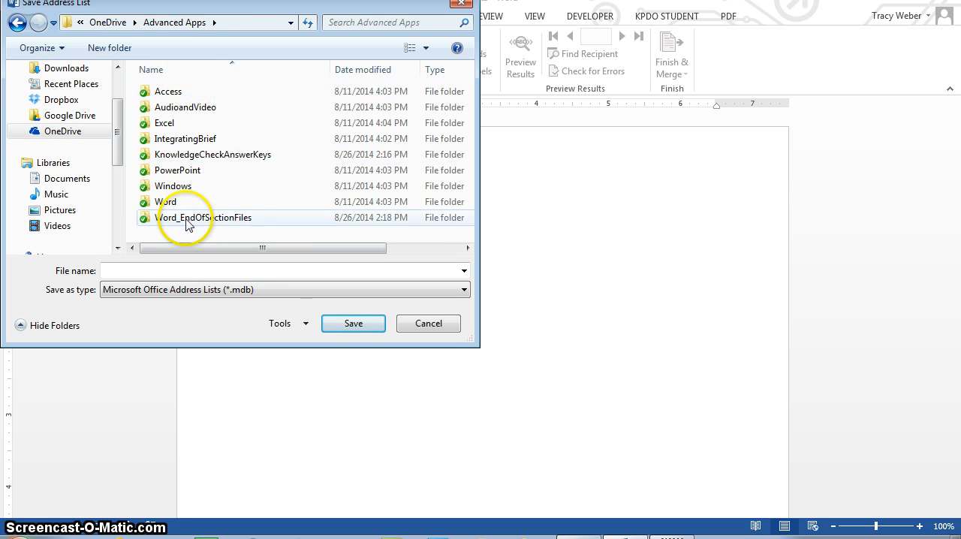
pyautogui.doubleClick(166, 201)
pyautogui.doubleClick(170, 139)
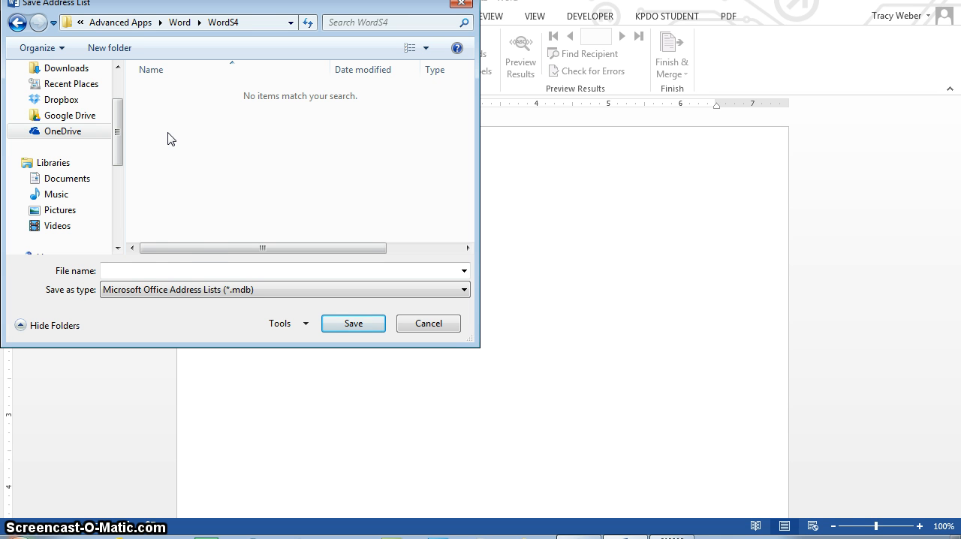
pyautogui.click(189, 269)
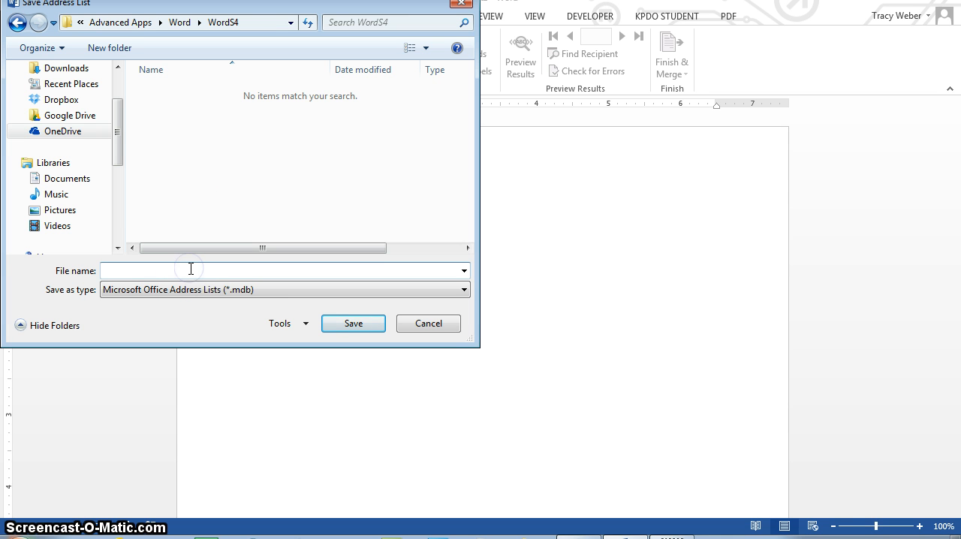
pyautogui.write('WS4-FCTDataSource')
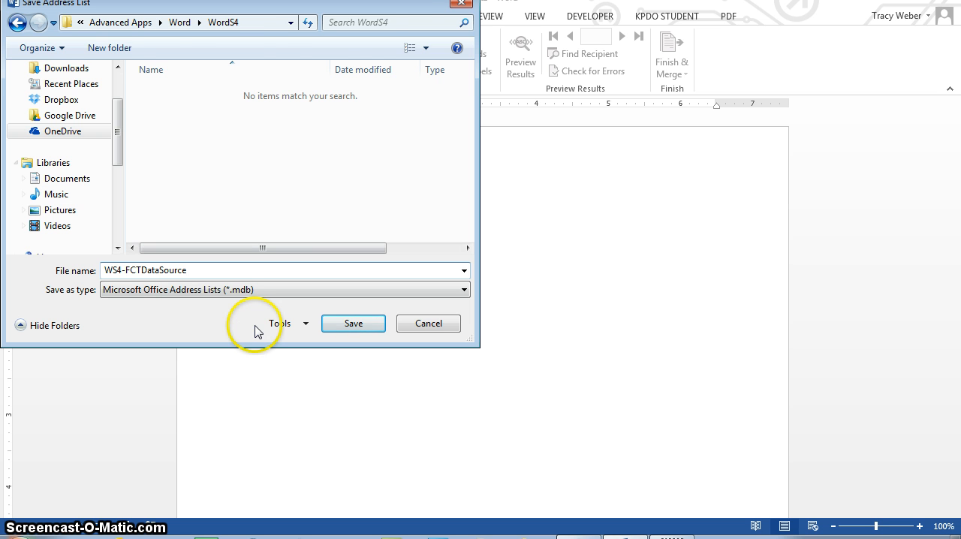
pyautogui.press('Return')
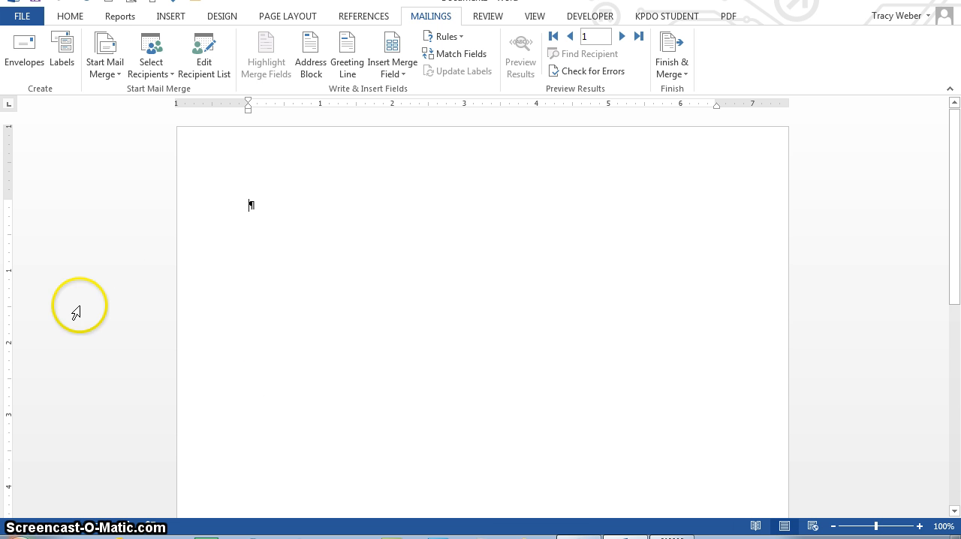
# Open the document FCTCruiseLtr.docx from the WordS4 folder on OneDrive.
pyautogui.click(20, 16)
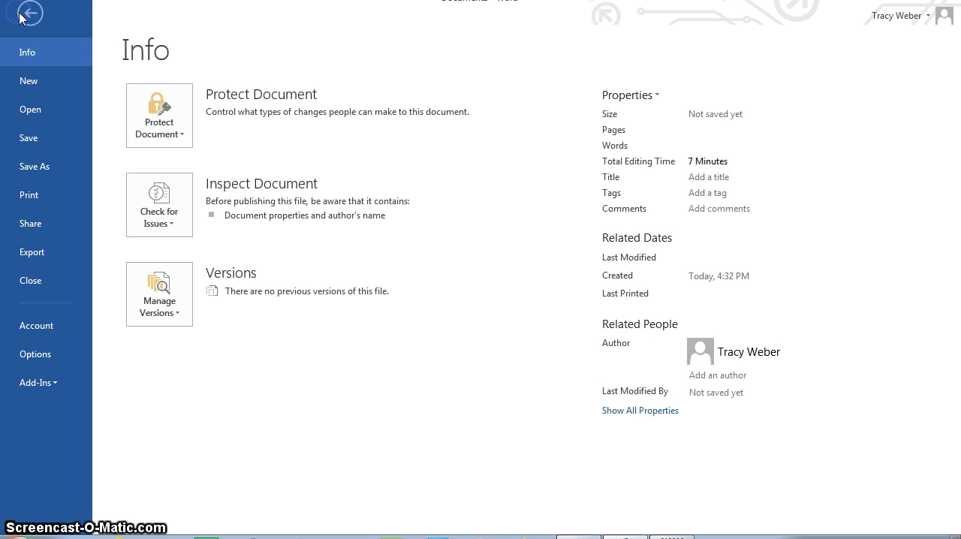
pyautogui.click(48, 109)
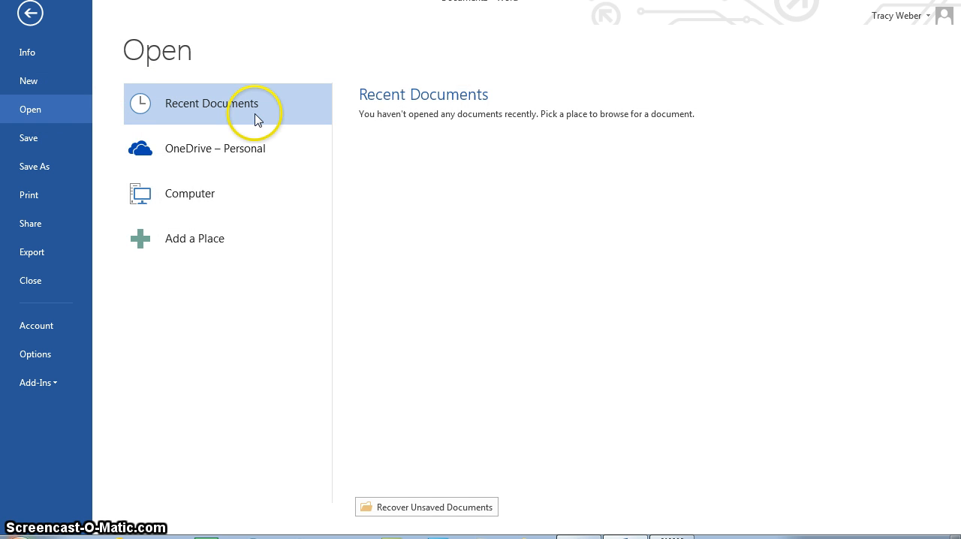
pyautogui.click(206, 149)
pyautogui.click(390, 150)
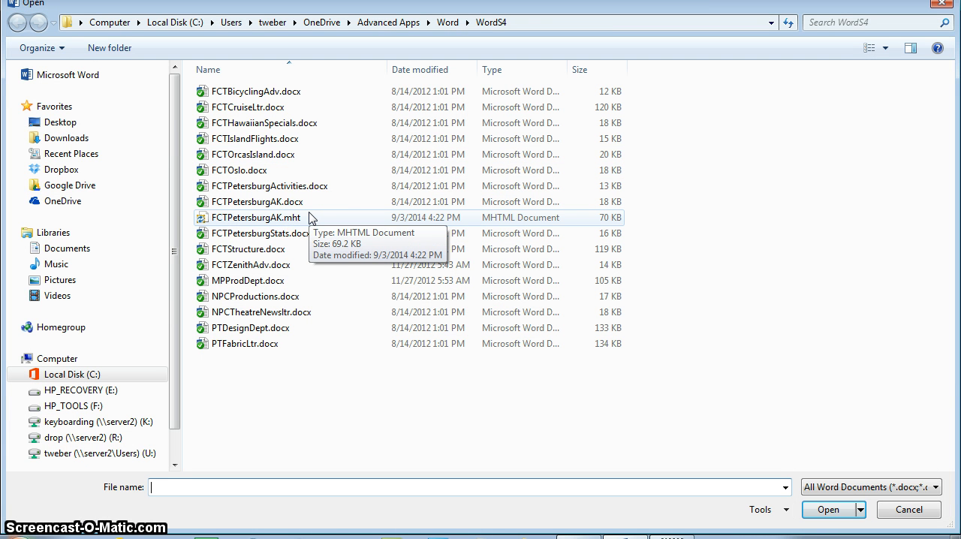
pyautogui.doubleClick(250, 106)
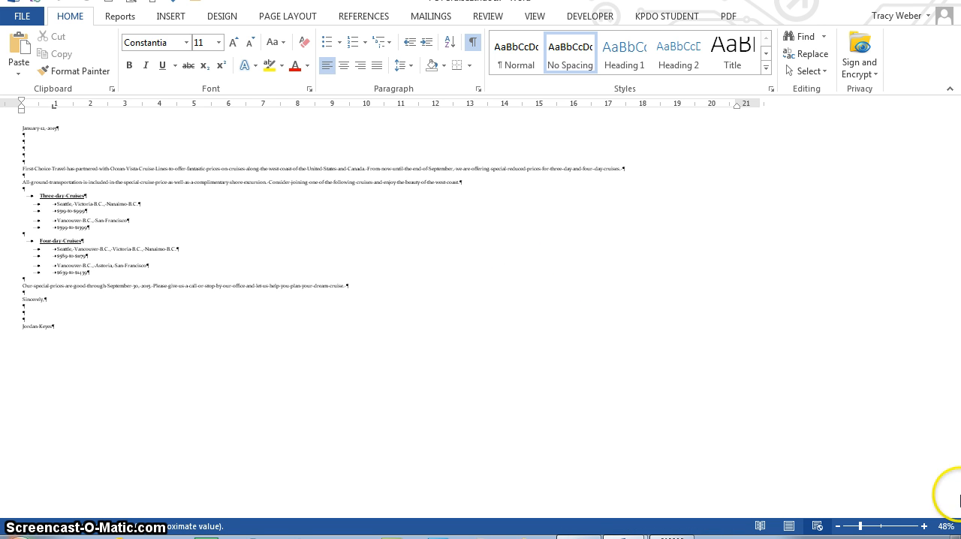
# Display the cruise letter in Print Layout view at 70% zoom.
pyautogui.click(923, 526)
pyautogui.click(924, 526)
pyautogui.click(924, 526)
pyautogui.click(923, 526)
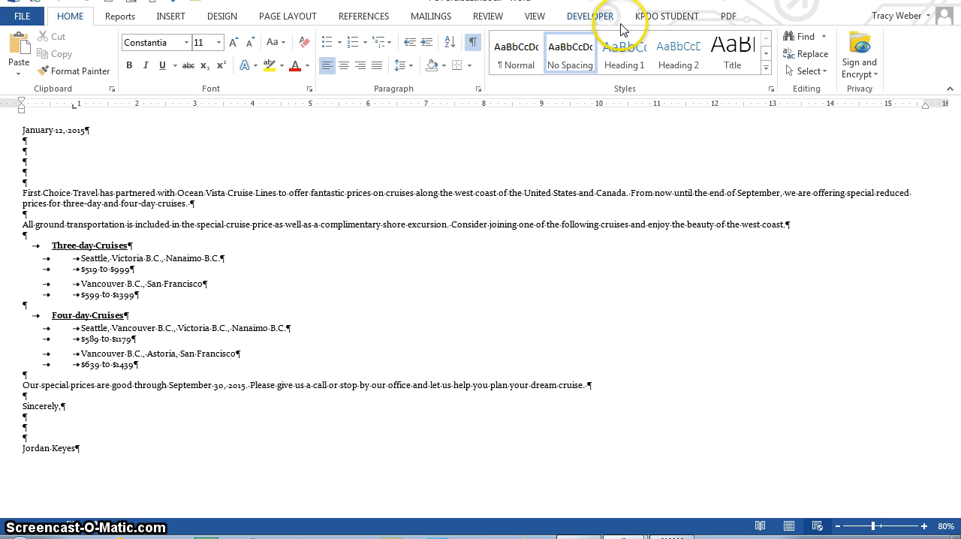
pyautogui.click(535, 17)
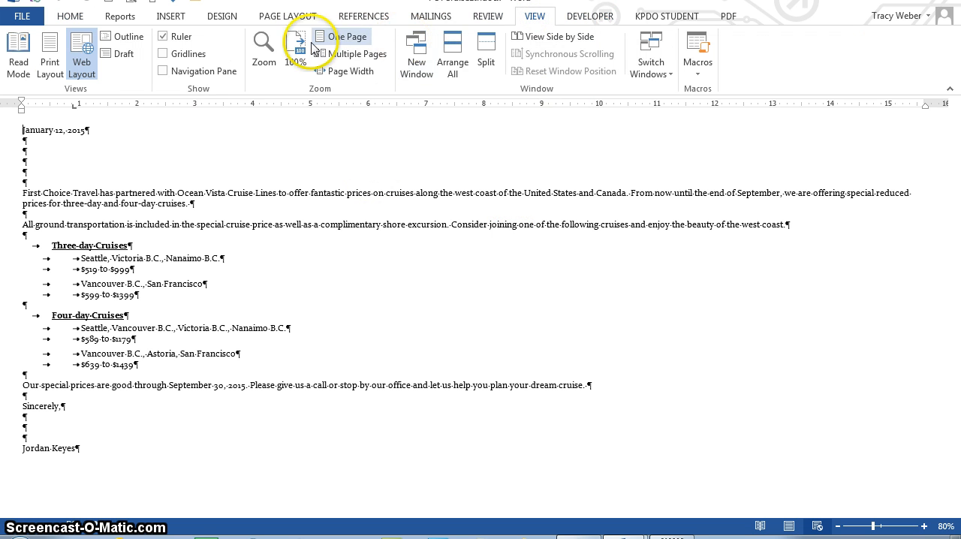
pyautogui.click(337, 39)
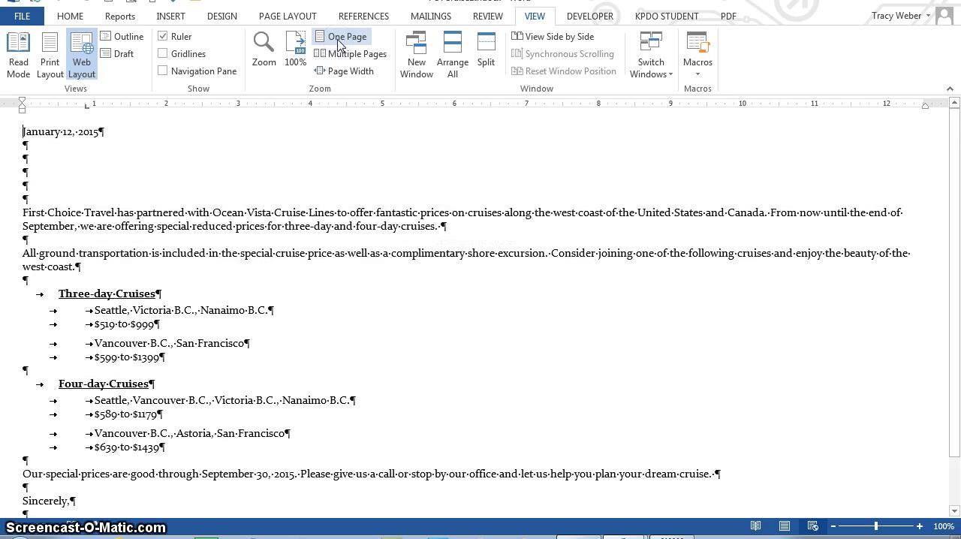
pyautogui.click(756, 526)
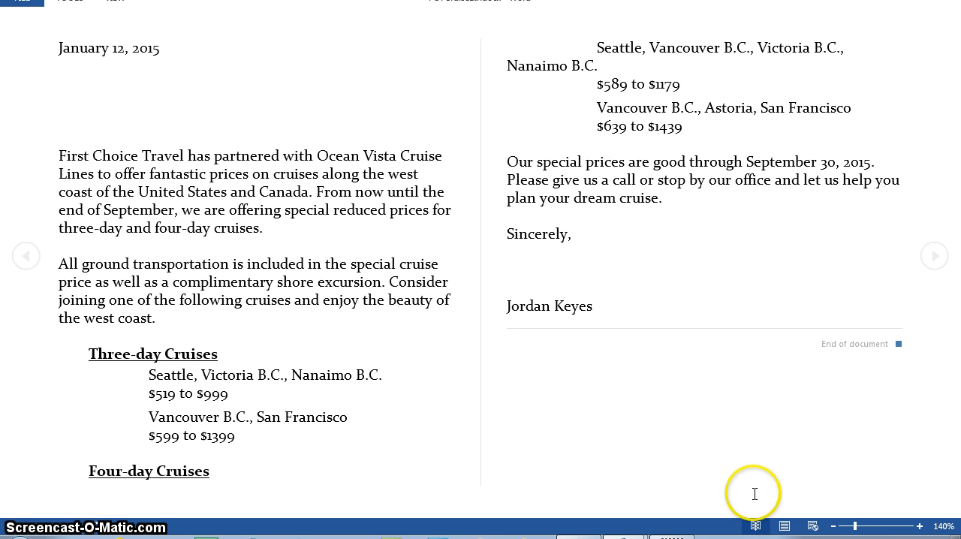
pyautogui.click(785, 525)
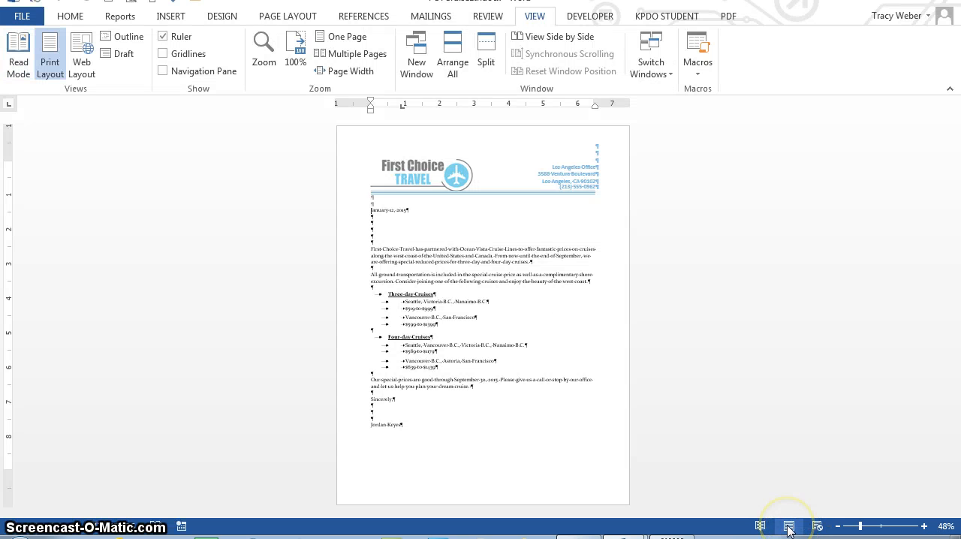
pyautogui.click(923, 526)
pyautogui.click(924, 525)
pyautogui.click(924, 525)
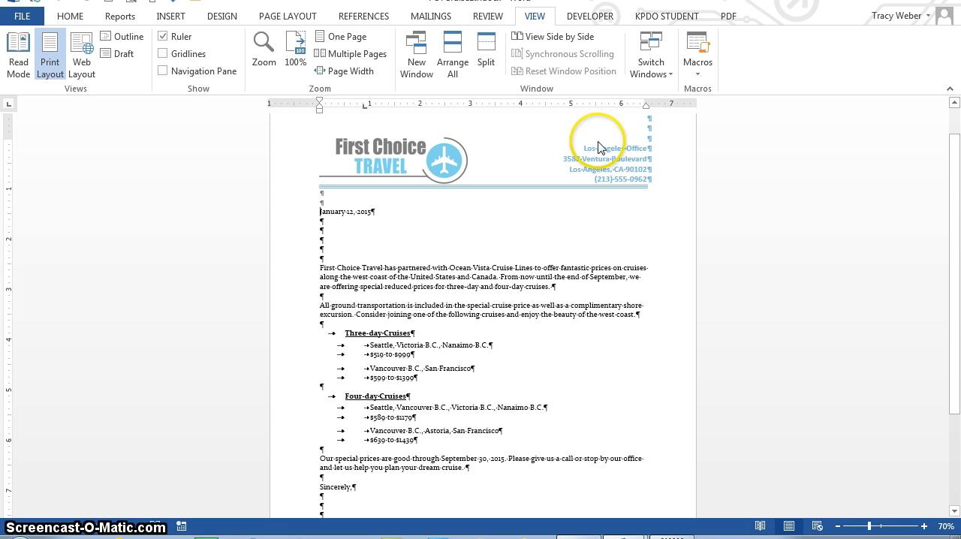
# Attach the existing recipient list WS4-FCTDataSource.mdb from OneDrive's Advanced Apps > Word > WordS4 folder to the letter.
pyautogui.click(432, 16)
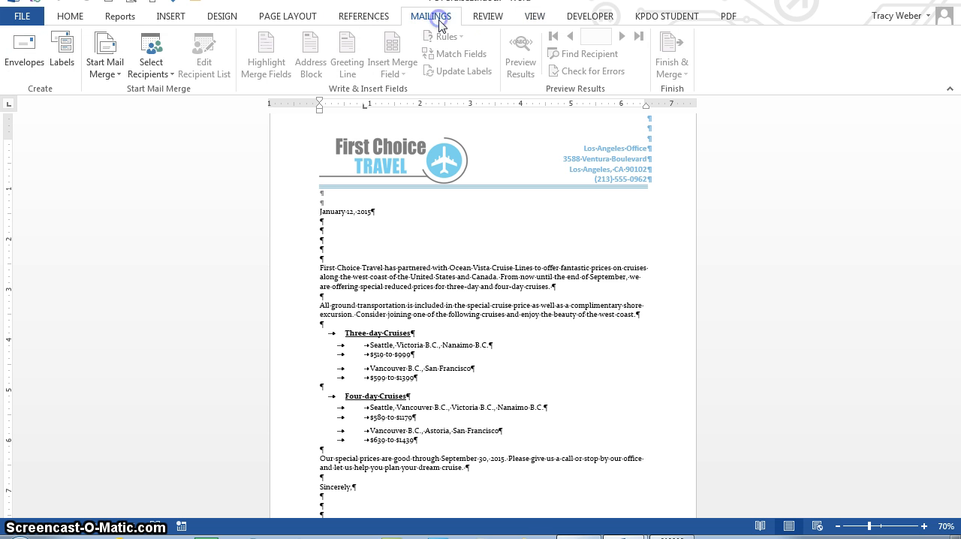
pyautogui.click(154, 71)
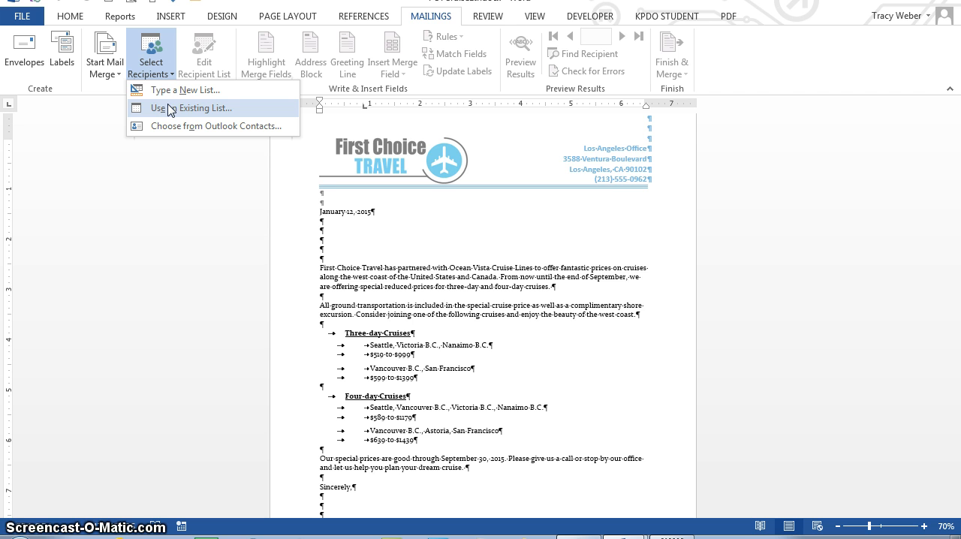
pyautogui.click(171, 109)
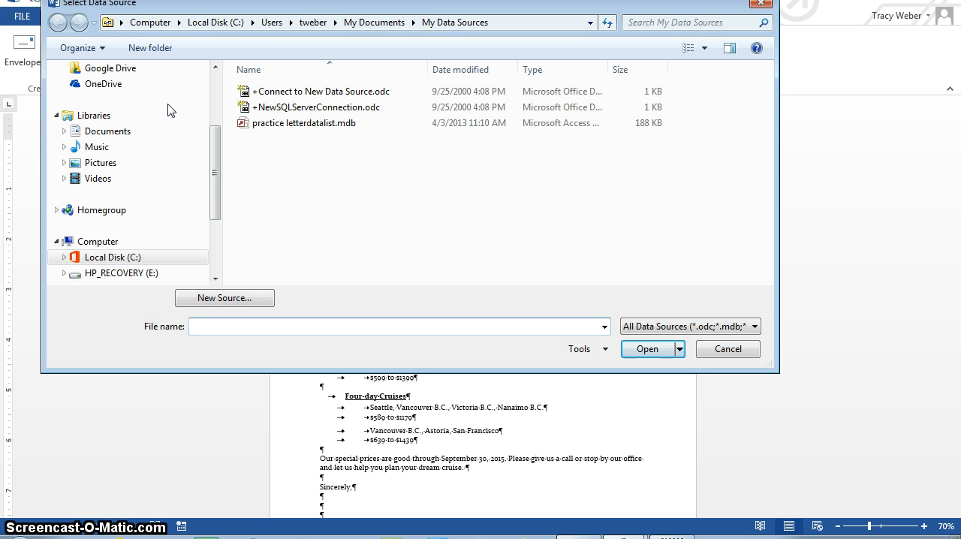
pyautogui.click(104, 84)
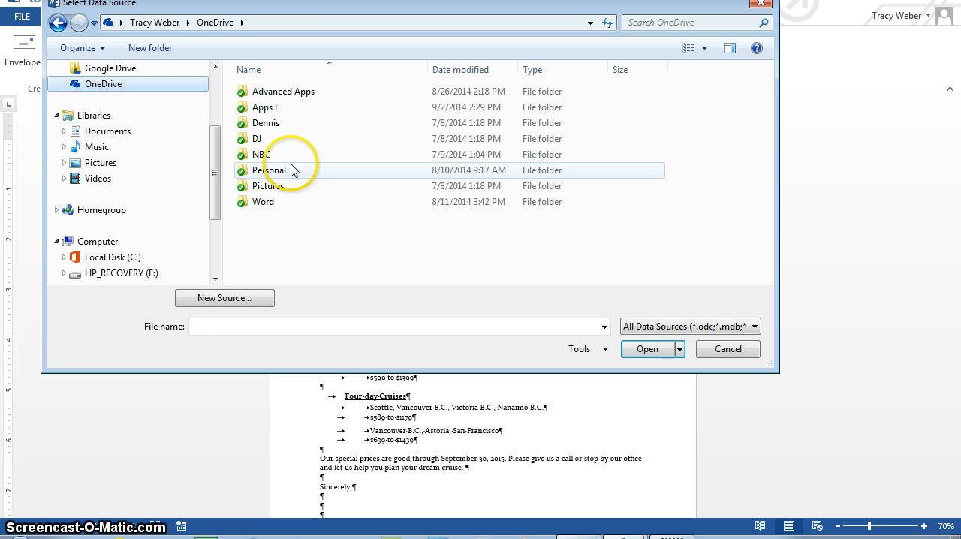
pyautogui.doubleClick(262, 94)
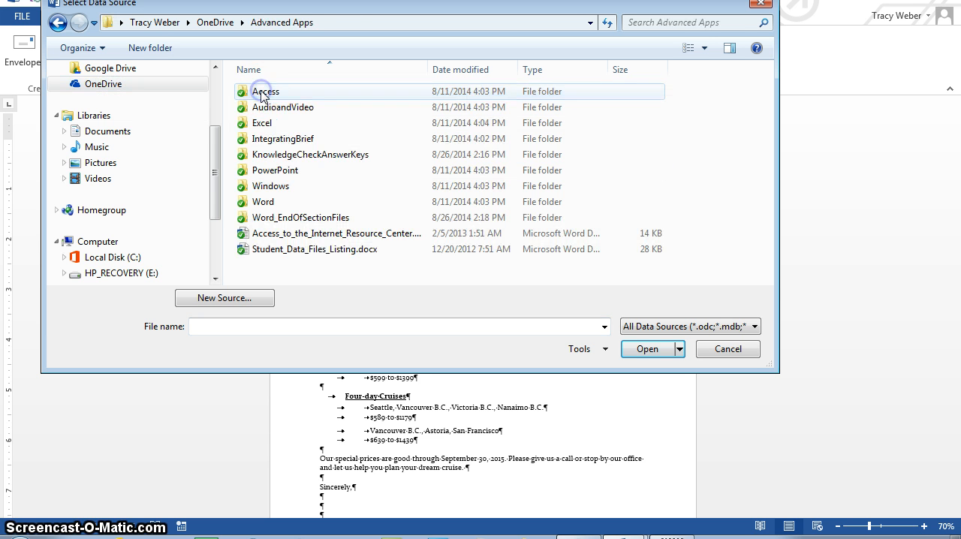
pyautogui.doubleClick(255, 208)
pyautogui.doubleClick(269, 140)
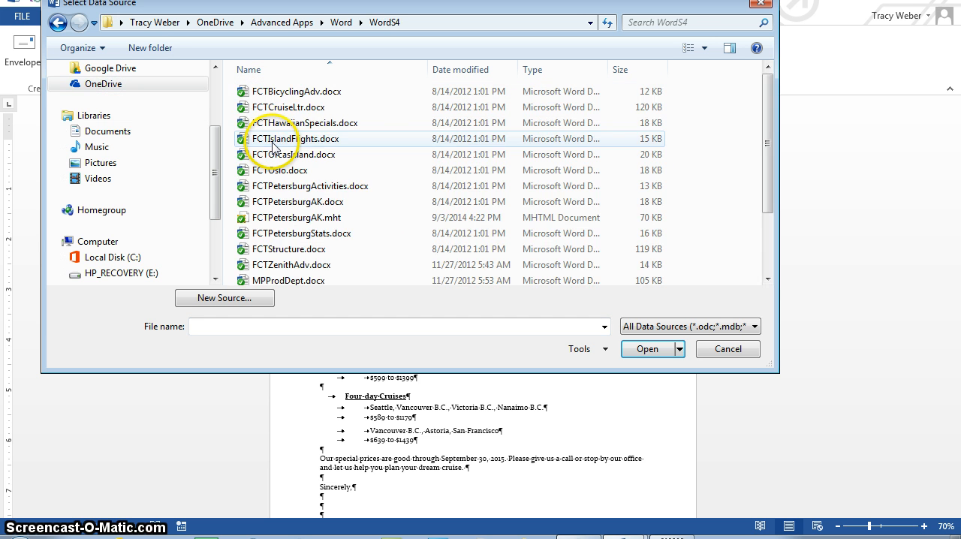
pyautogui.moveTo(769, 144); pyautogui.dragTo(797, 219)
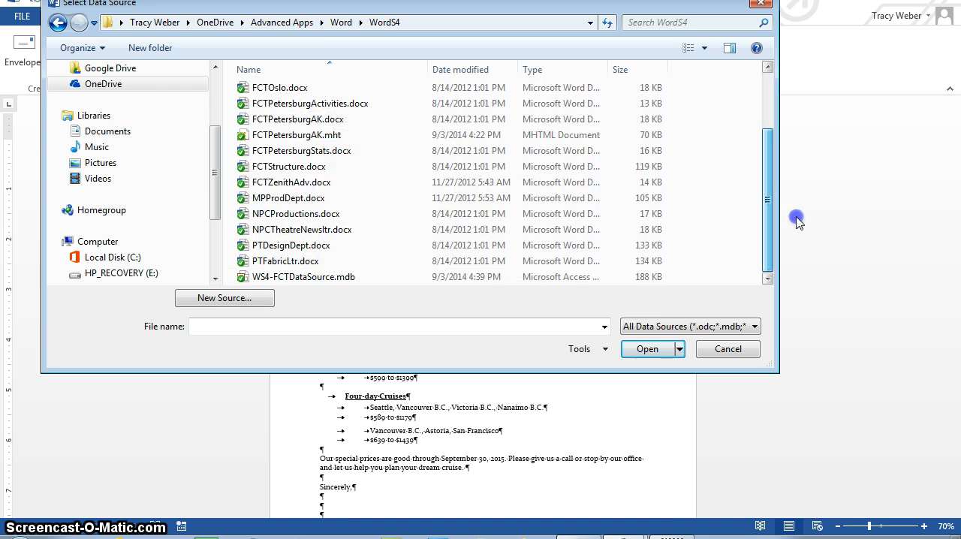
pyautogui.doubleClick(318, 278)
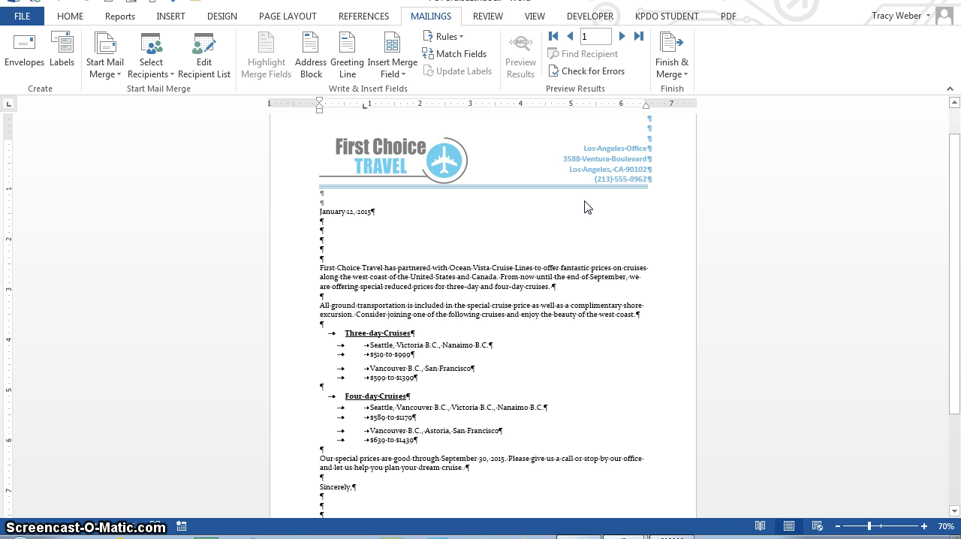
# Insert an address block with the default format on the fourth blank line below the letter's date.
pyautogui.click(330, 251)
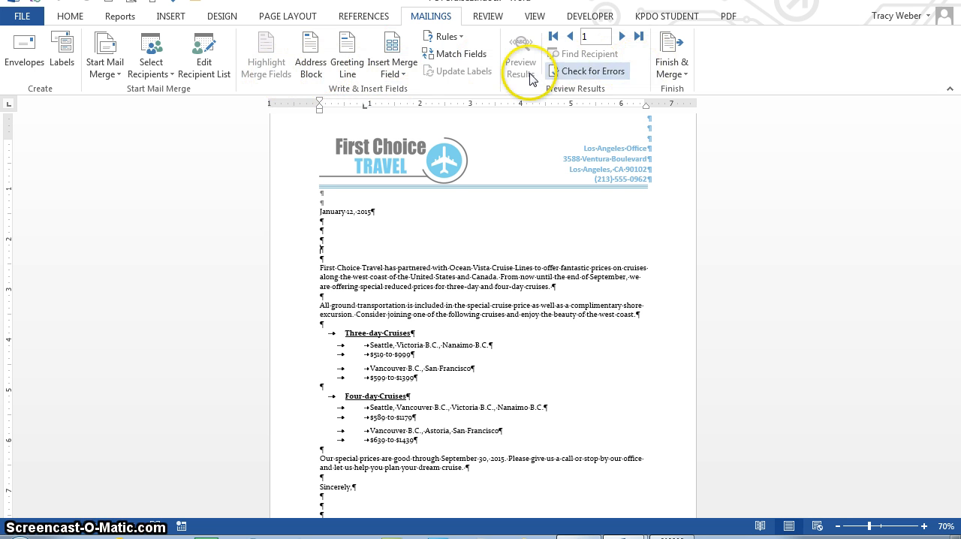
pyautogui.click(321, 75)
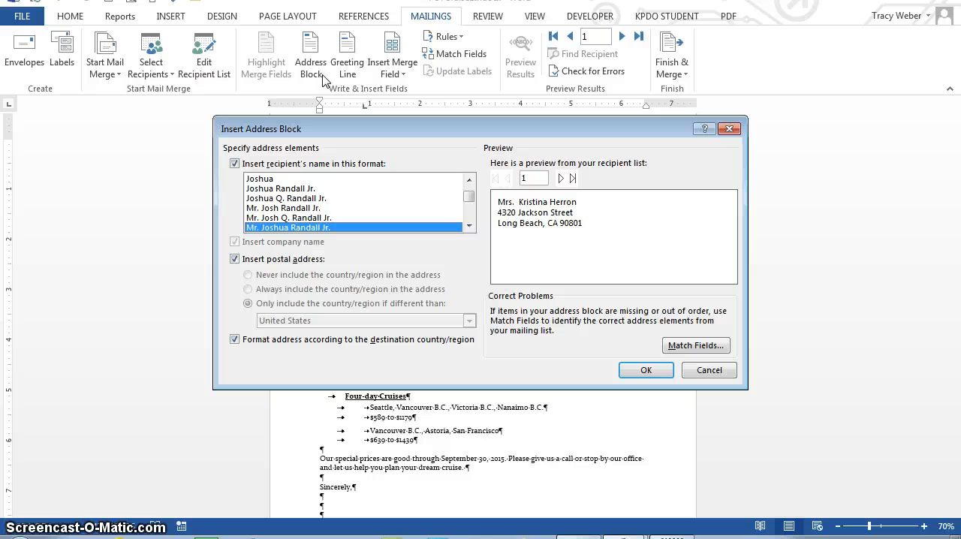
pyautogui.click(644, 370)
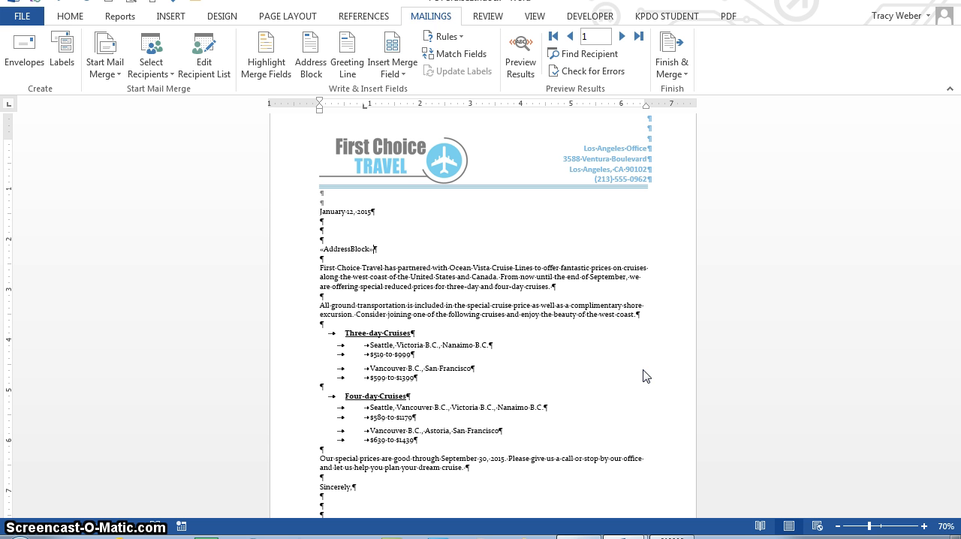
# Insert a greeting line on the second line below the address block, using the Dear Mr. Randall format followed by a colon.
pyautogui.press('Return')
pyautogui.press('Return')
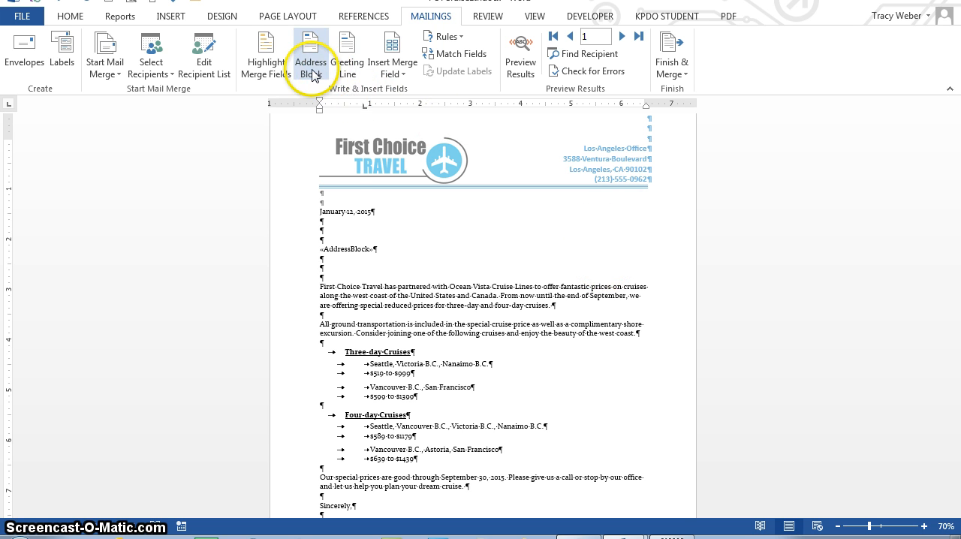
pyautogui.click(347, 69)
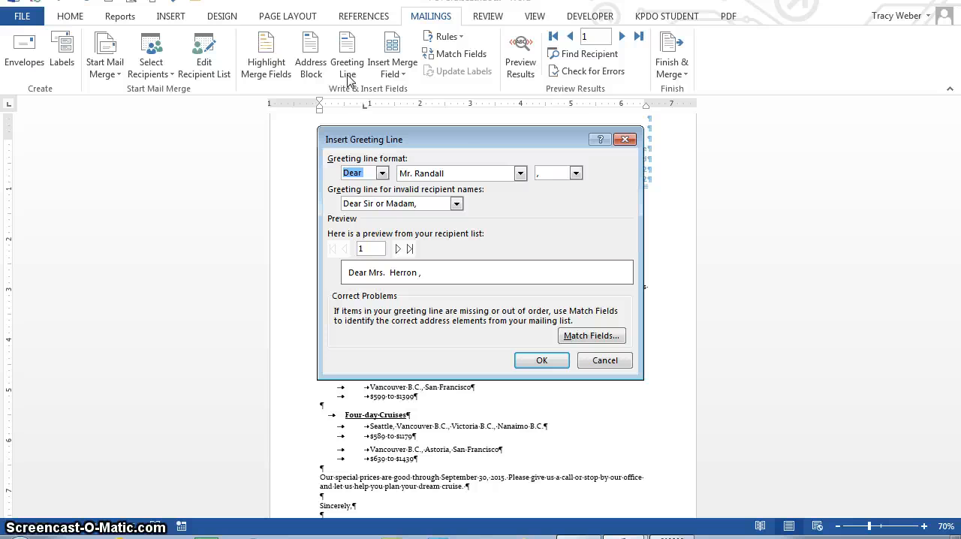
pyautogui.click(576, 174)
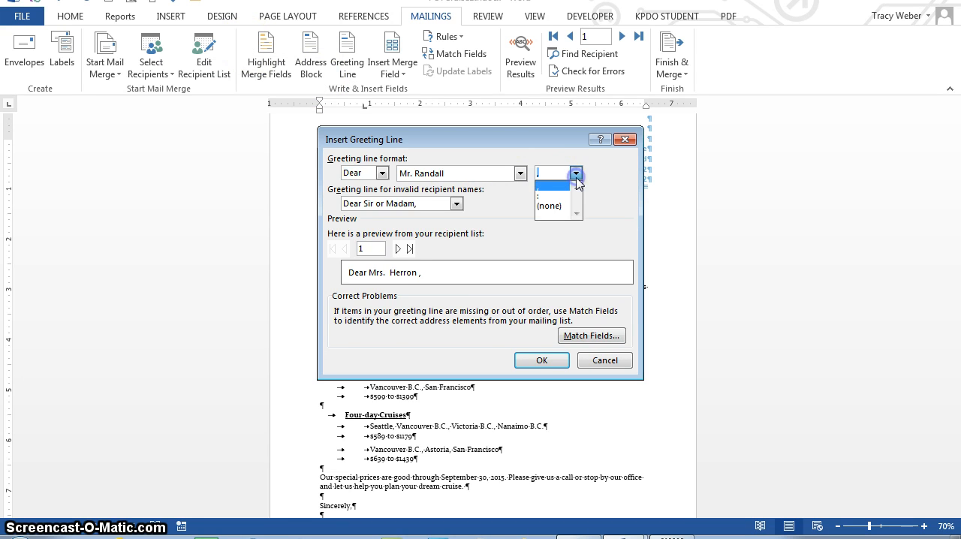
pyautogui.click(560, 195)
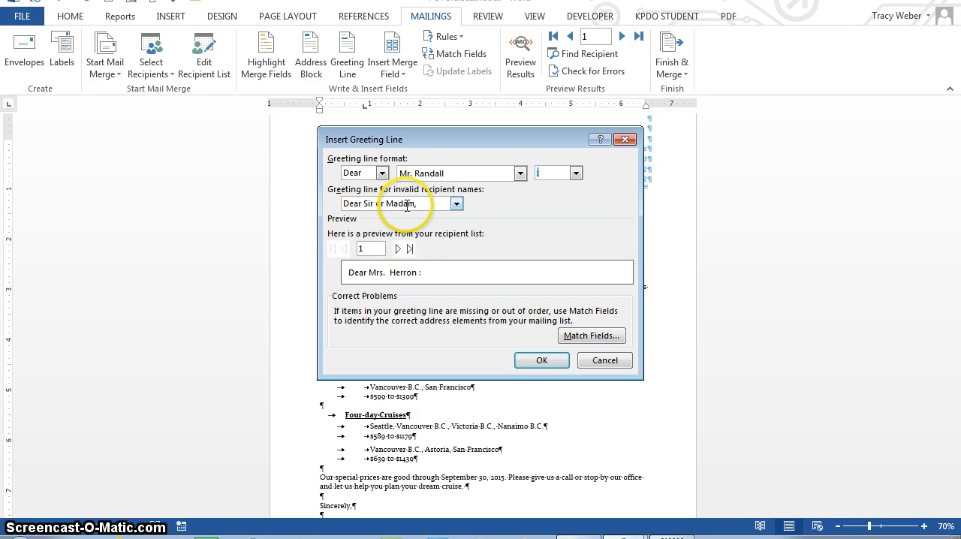
pyautogui.click(456, 204)
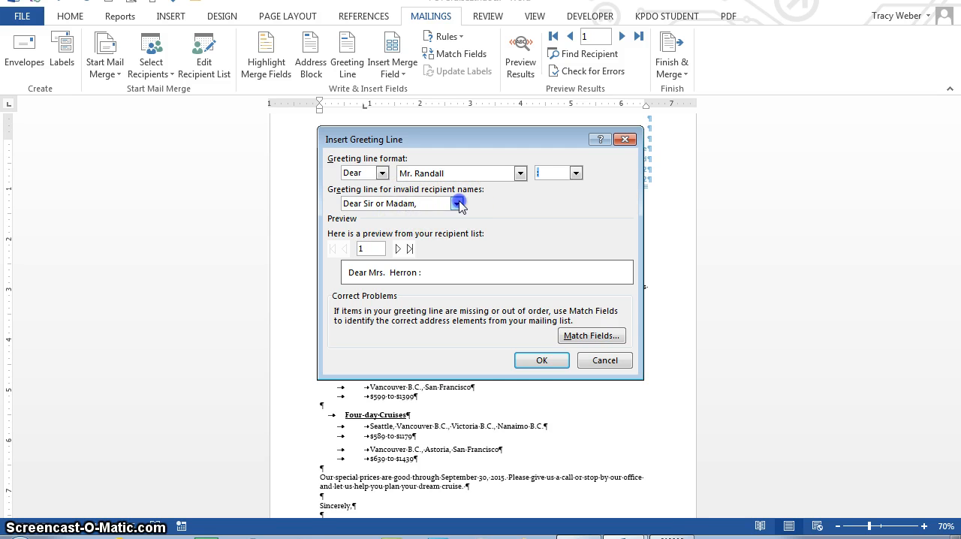
pyautogui.click(459, 205)
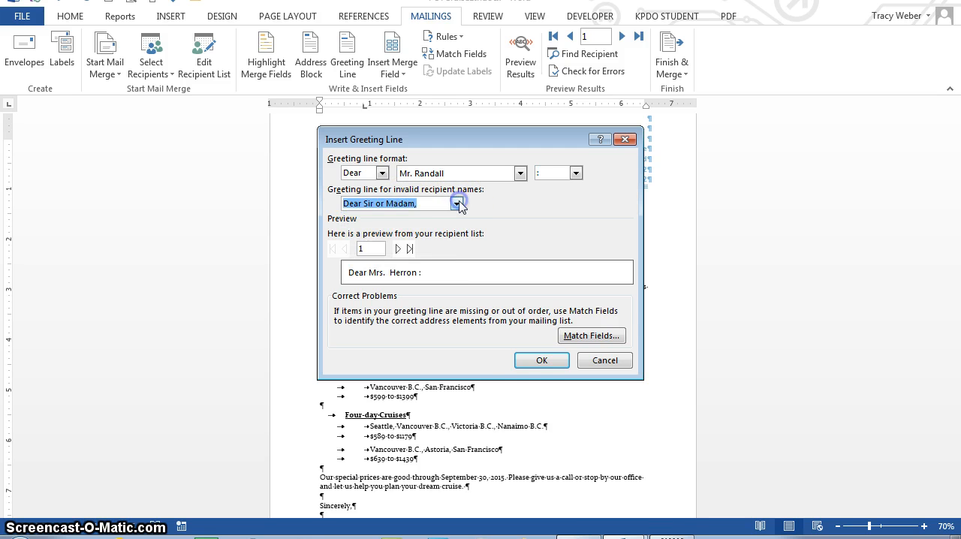
pyautogui.click(527, 365)
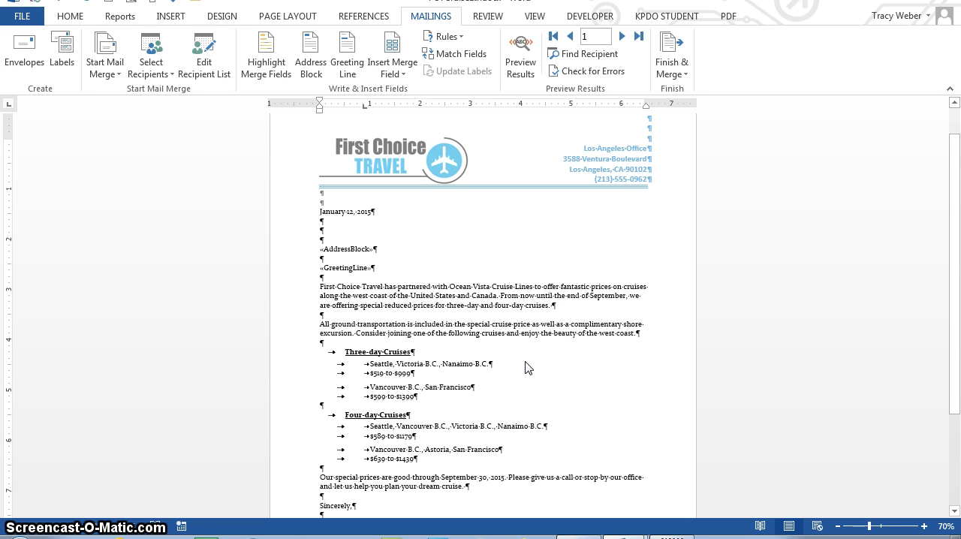
# Add "With your" at the end of the first body paragraph, followed by the Membership merge field.
pyautogui.click(562, 306)
pyautogui.write('With')
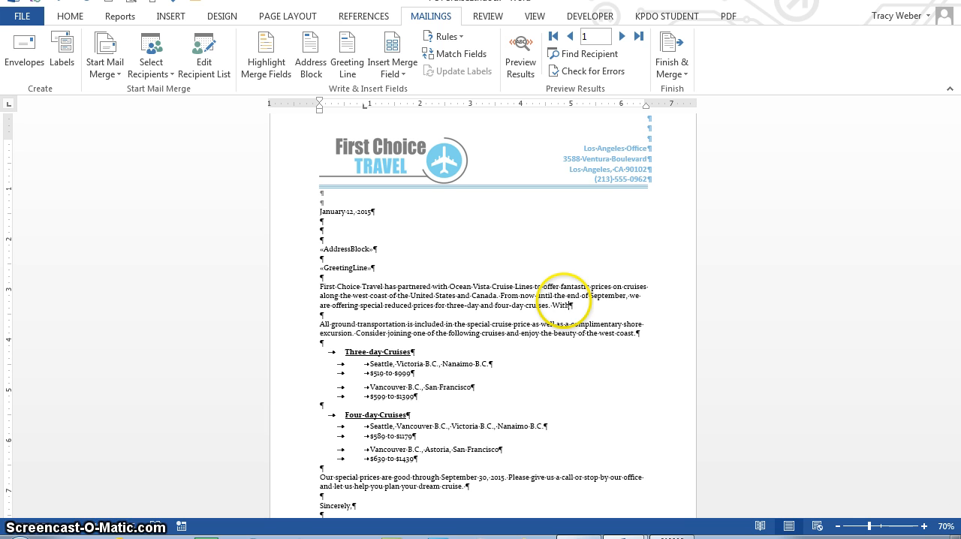
pyautogui.write(' you')
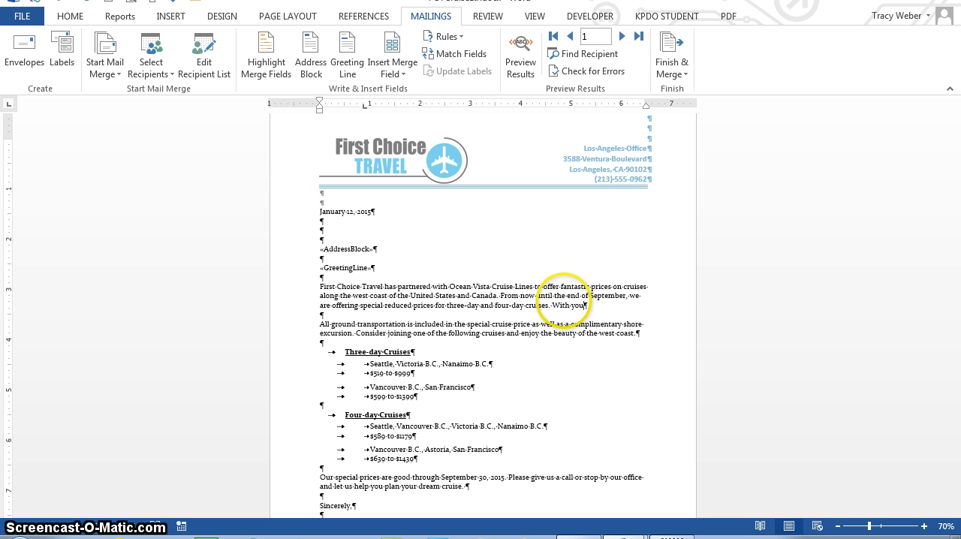
pyautogui.write('r')
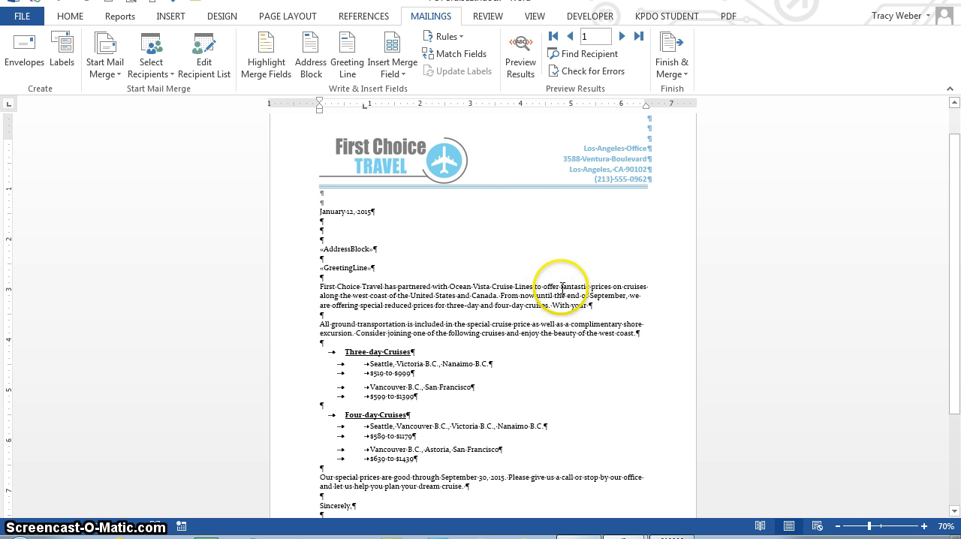
pyautogui.click(398, 75)
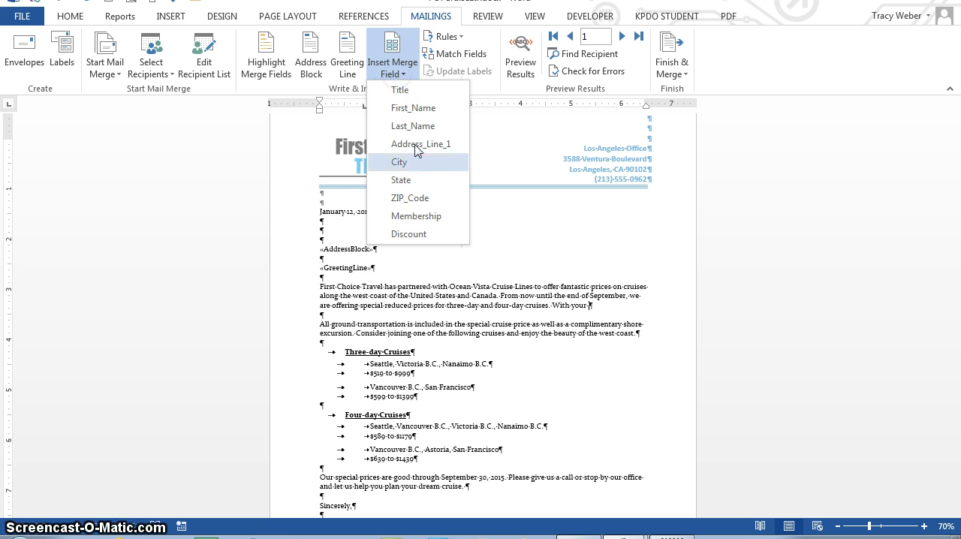
pyautogui.click(416, 215)
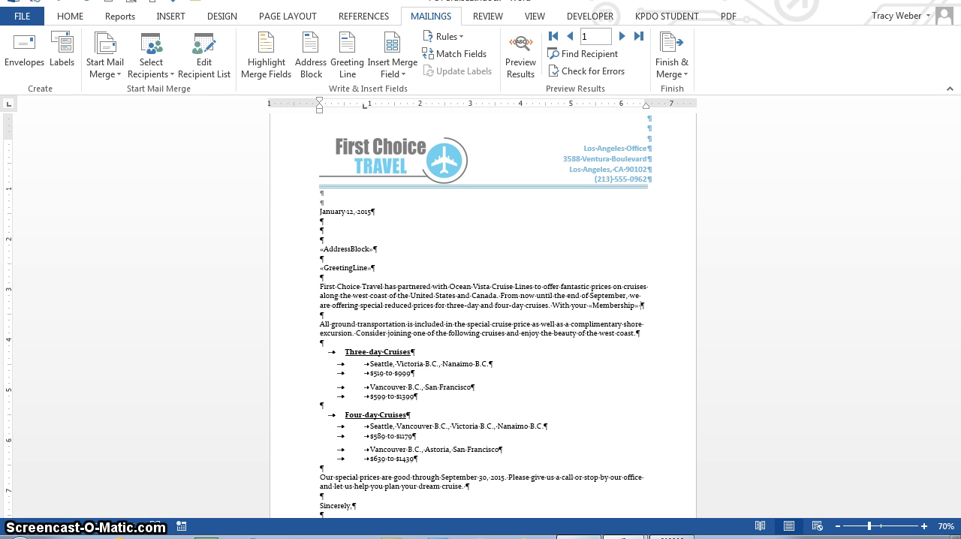
# Complete the sentence with "membership, you will receive an additional", the Discount merge field and "discount.".
pyautogui.write('membership, you will receive an aition')
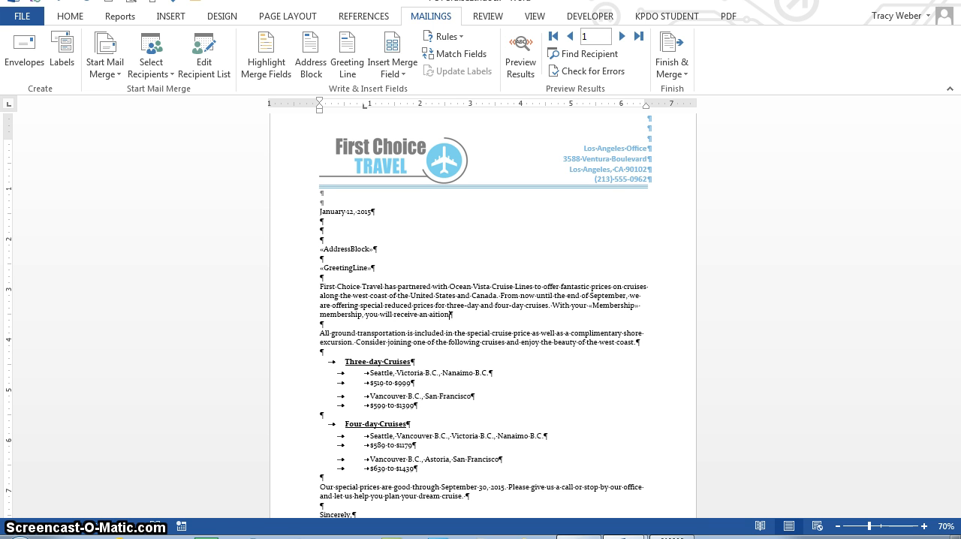
pyautogui.press('BackSpace')
pyautogui.press('BackSpace')
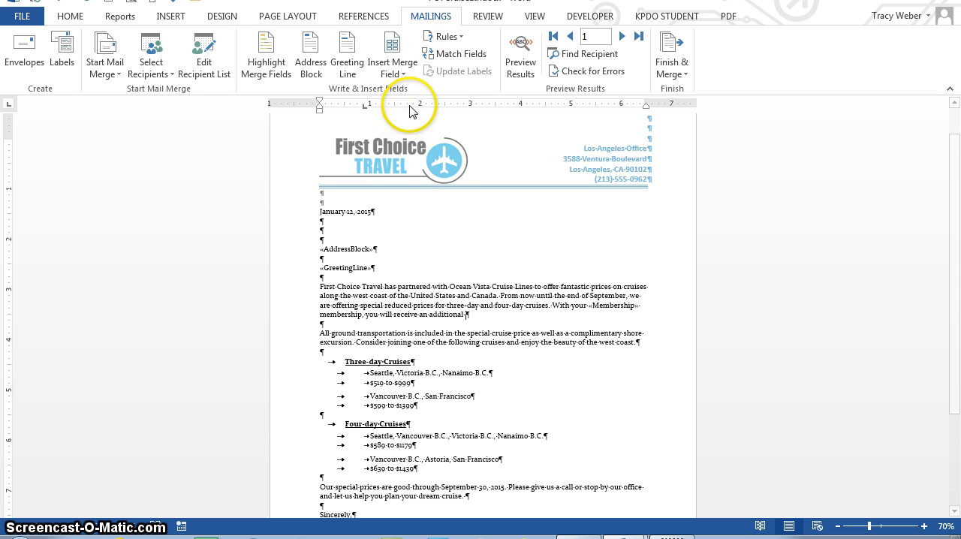
pyautogui.click(398, 73)
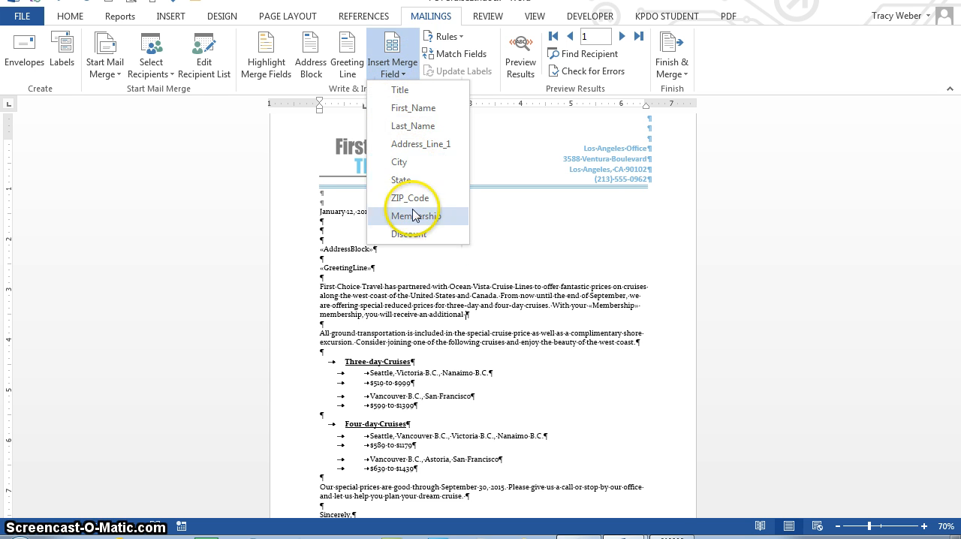
pyautogui.click(416, 235)
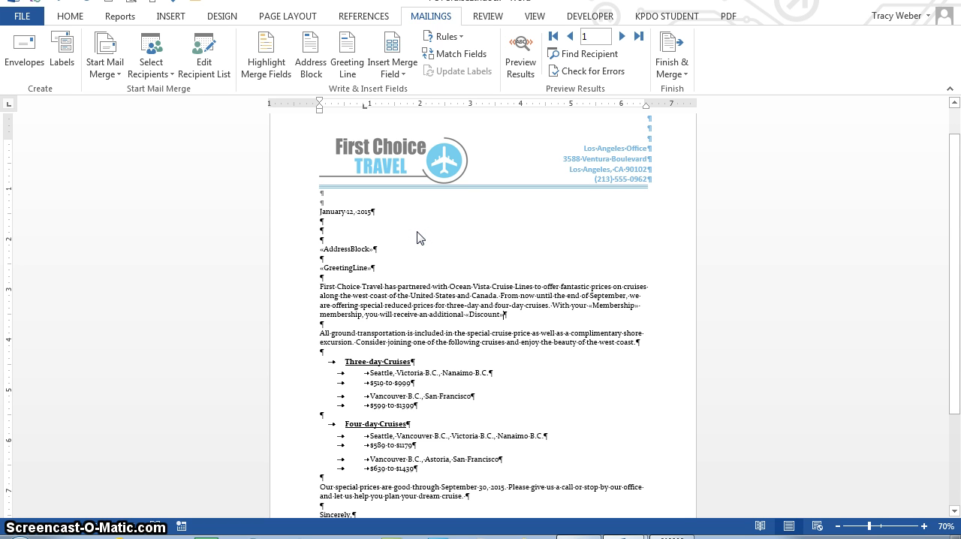
pyautogui.write('discount.')
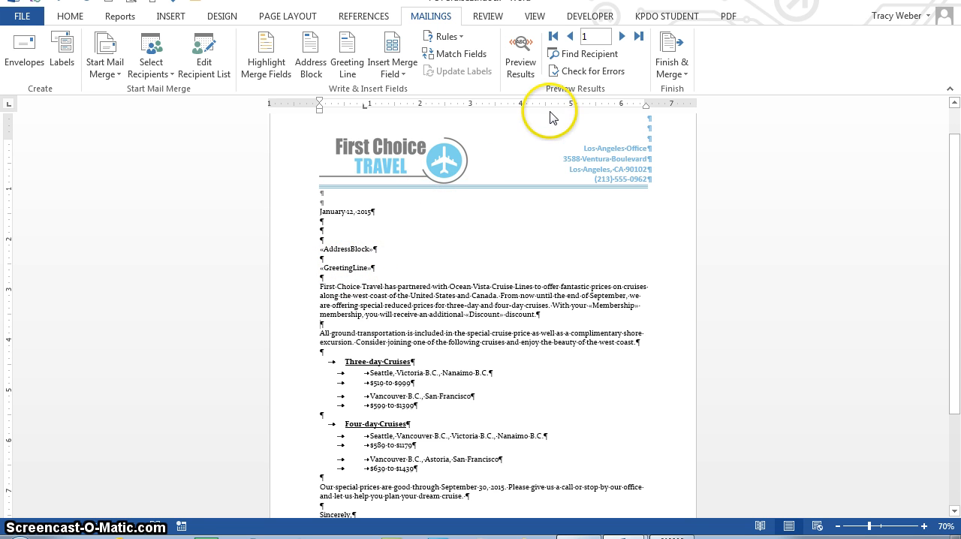
# Preview the merged letter for the first three recipients.
pyautogui.click(519, 75)
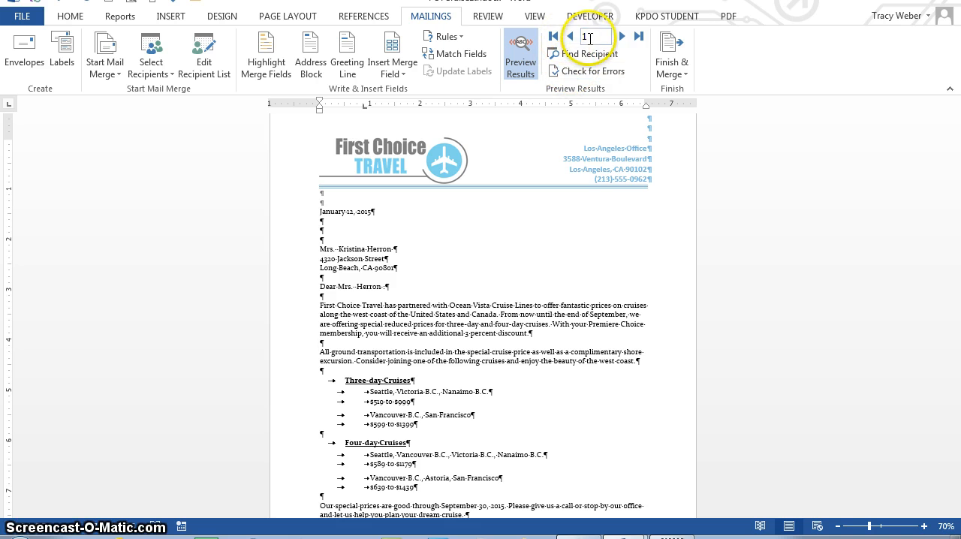
pyautogui.click(622, 38)
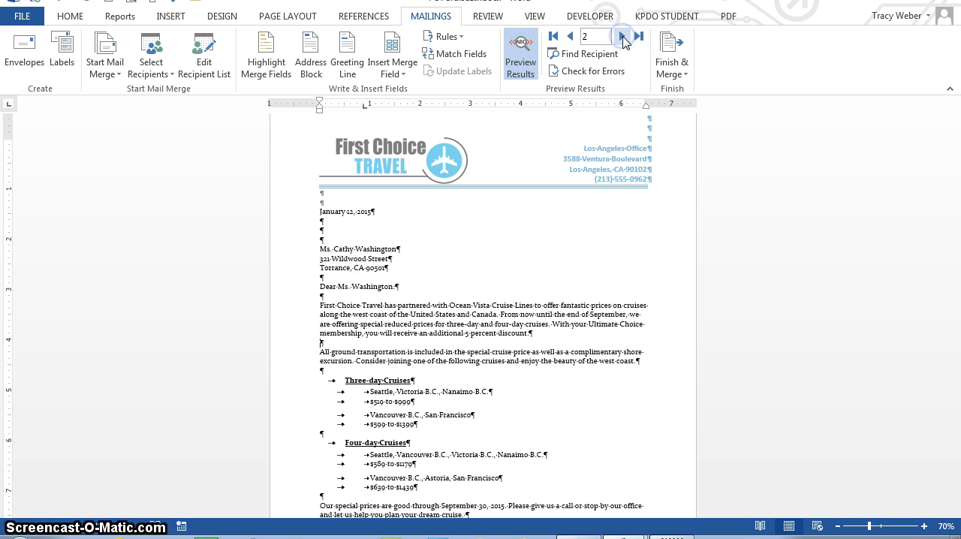
pyautogui.click(622, 37)
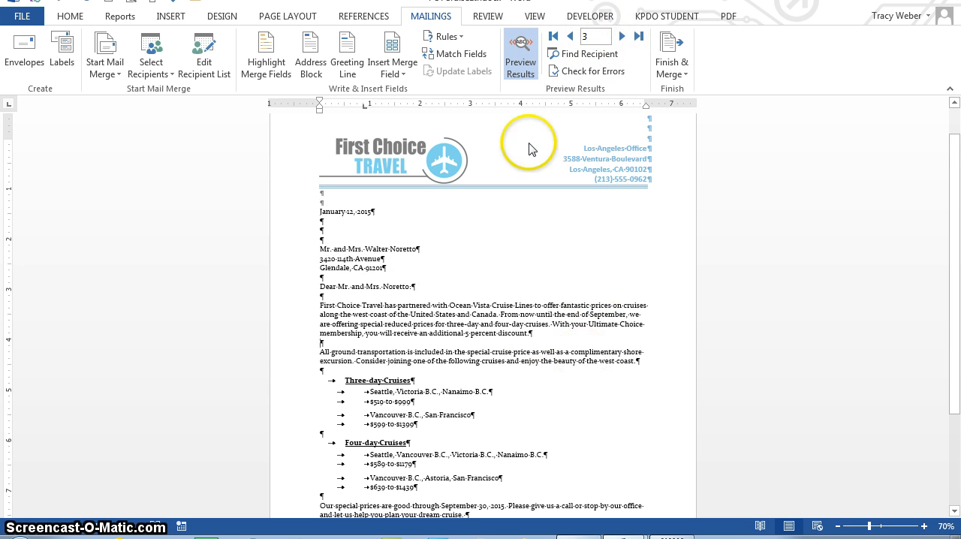
# Merge all records into a new document of individual letters.
pyautogui.click(681, 78)
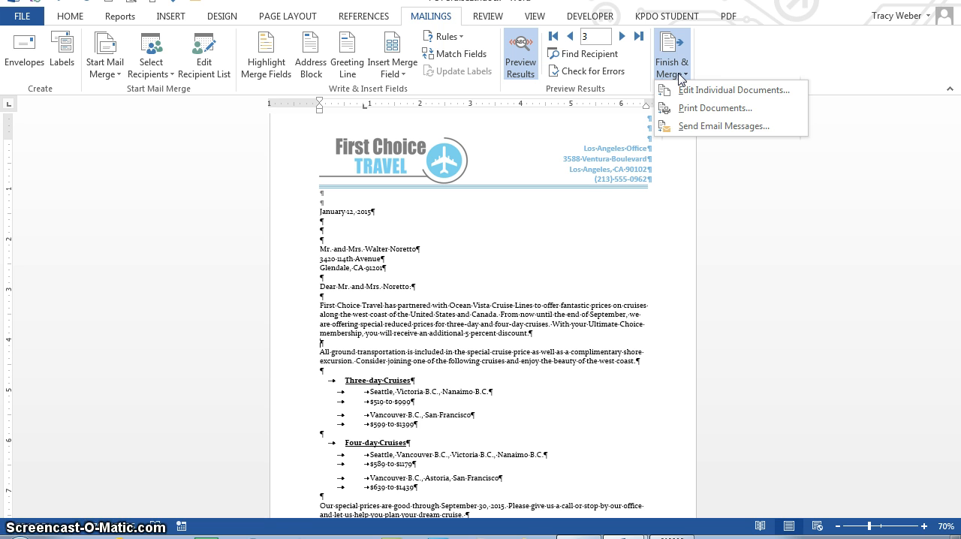
pyautogui.click(699, 92)
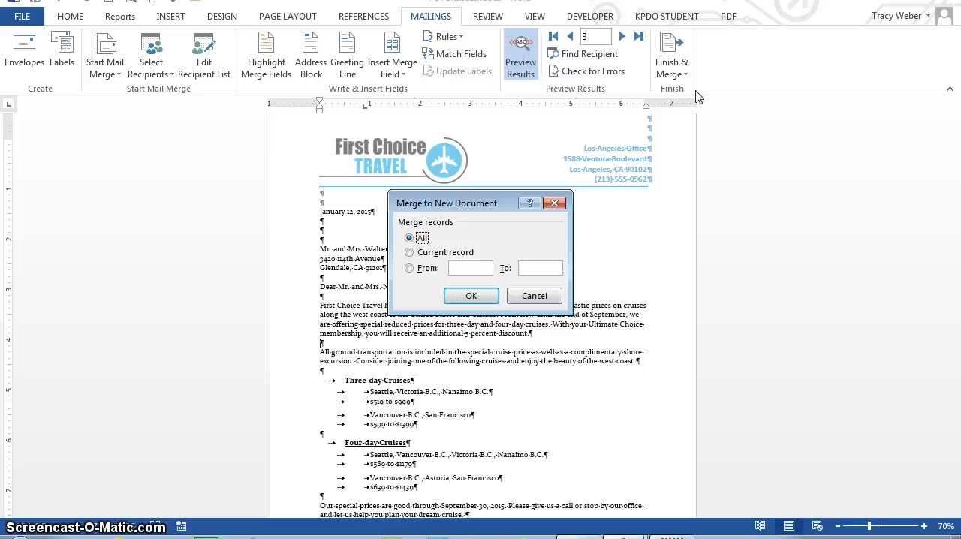
pyautogui.click(472, 296)
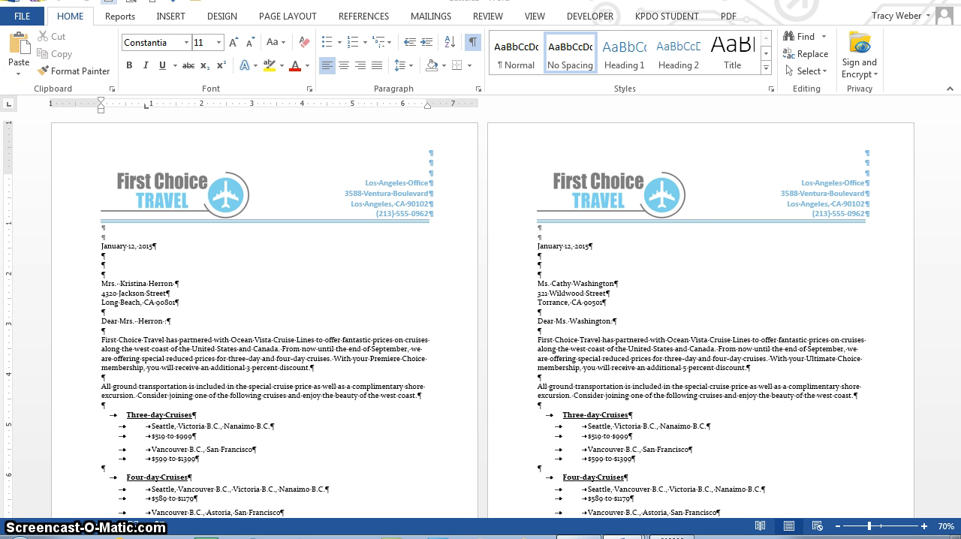
# Create a blank document and set it up as an envelope mail merge using Size 10 (4 1/8 x 9 1/2 in) envelopes.
pyautogui.click(109, 2)
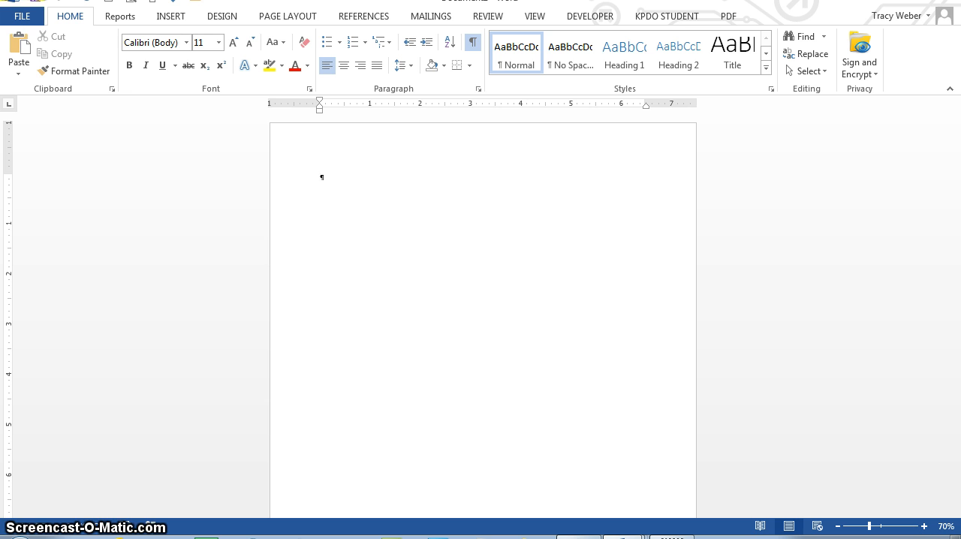
pyautogui.click(442, 16)
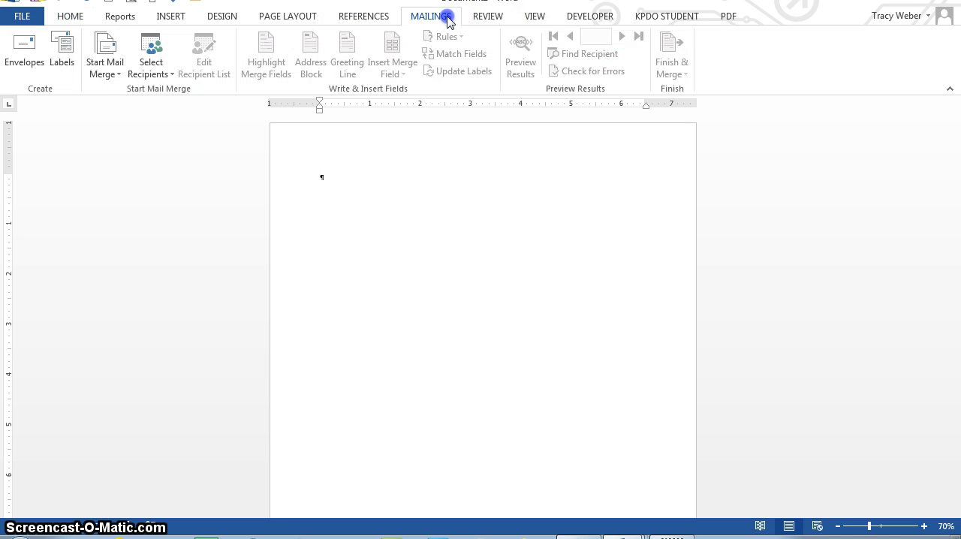
pyautogui.click(111, 69)
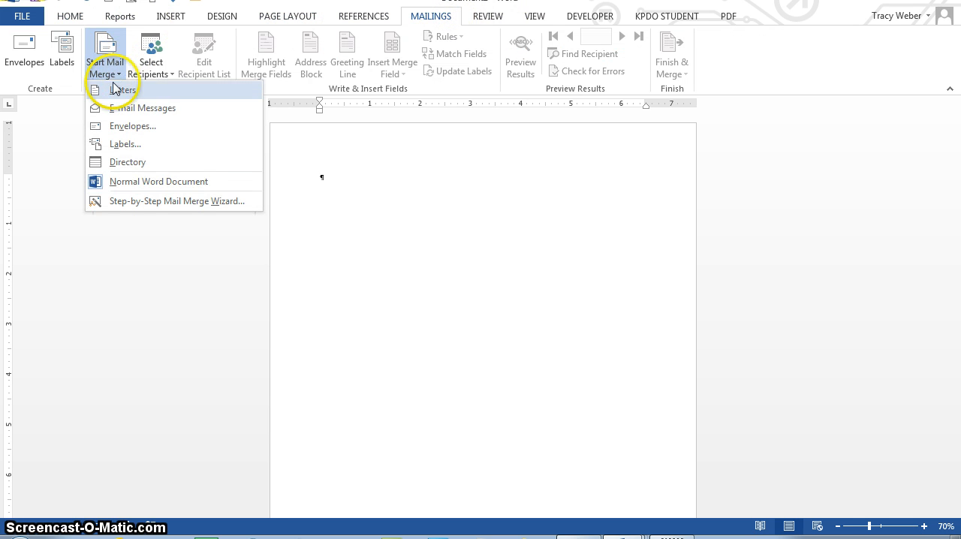
pyautogui.click(120, 126)
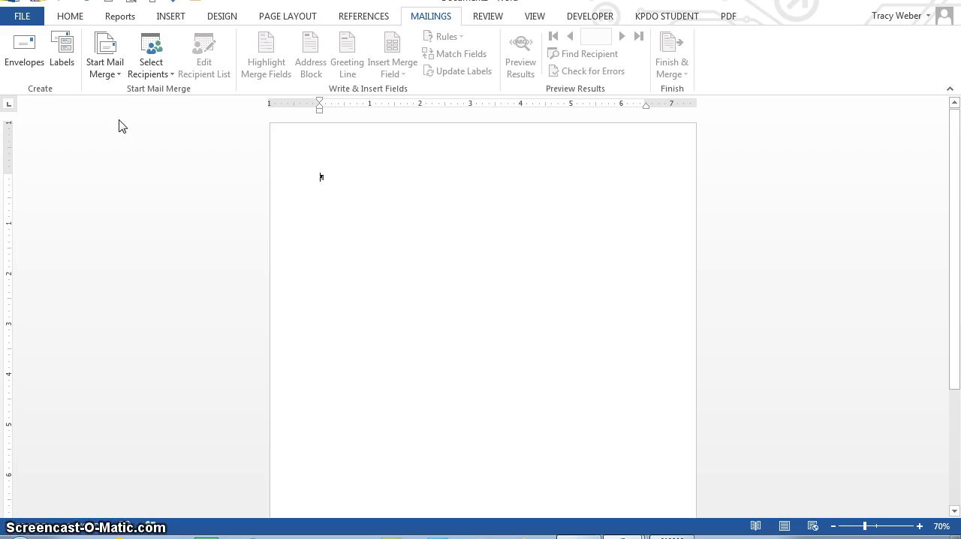
pyautogui.click(390, 239)
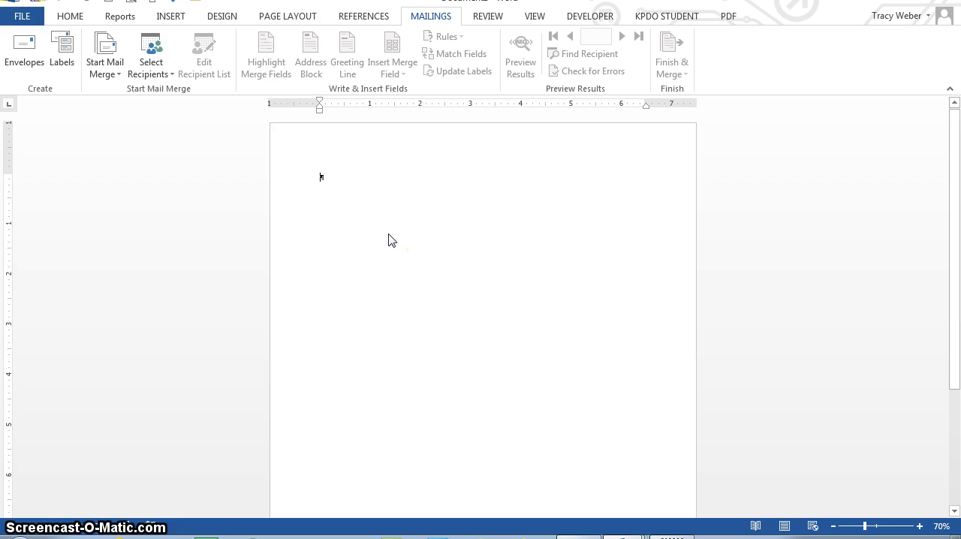
pyautogui.click(516, 394)
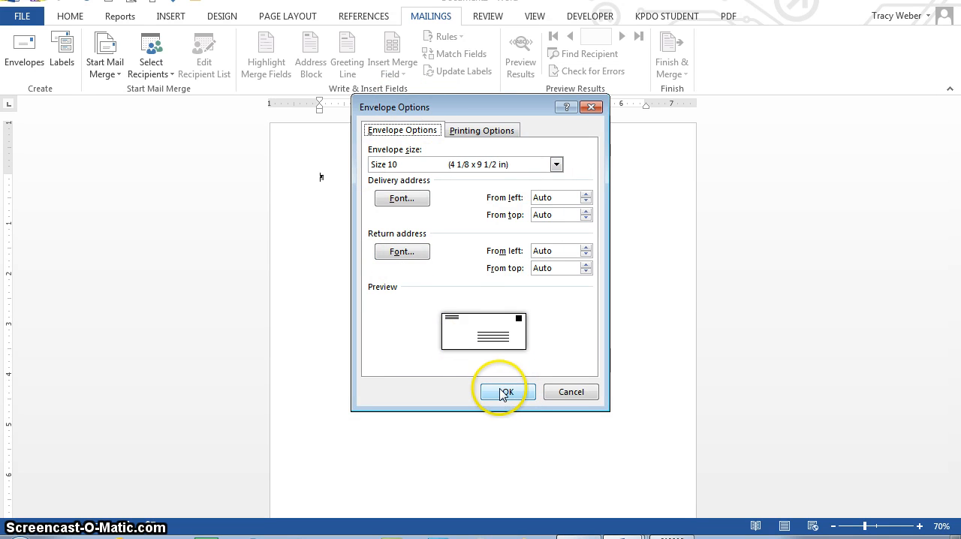
pyautogui.click(502, 393)
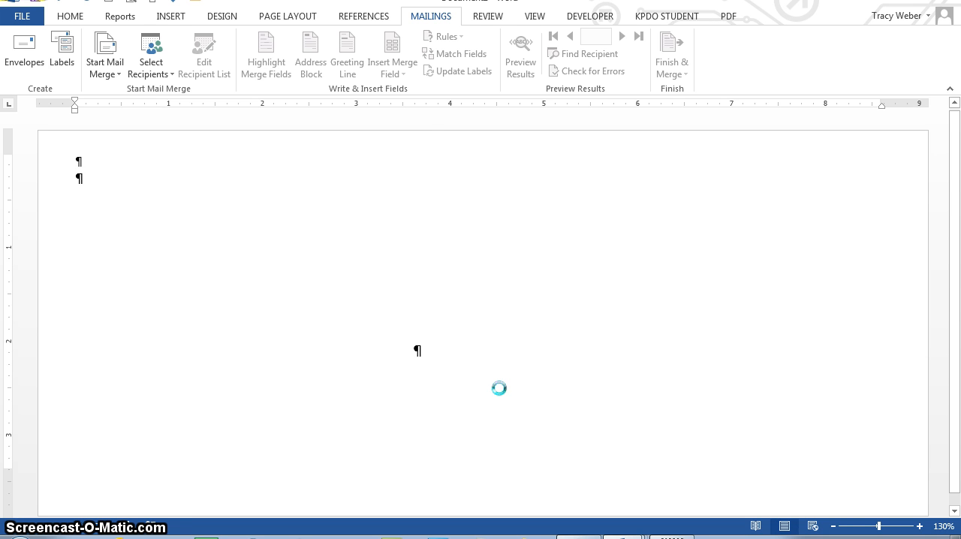
# Use the existing list WS4-FCTDataSource.mdb from OneDrive's Advanced Apps > Word > WordS4 folder as the envelope recipients.
pyautogui.click(167, 69)
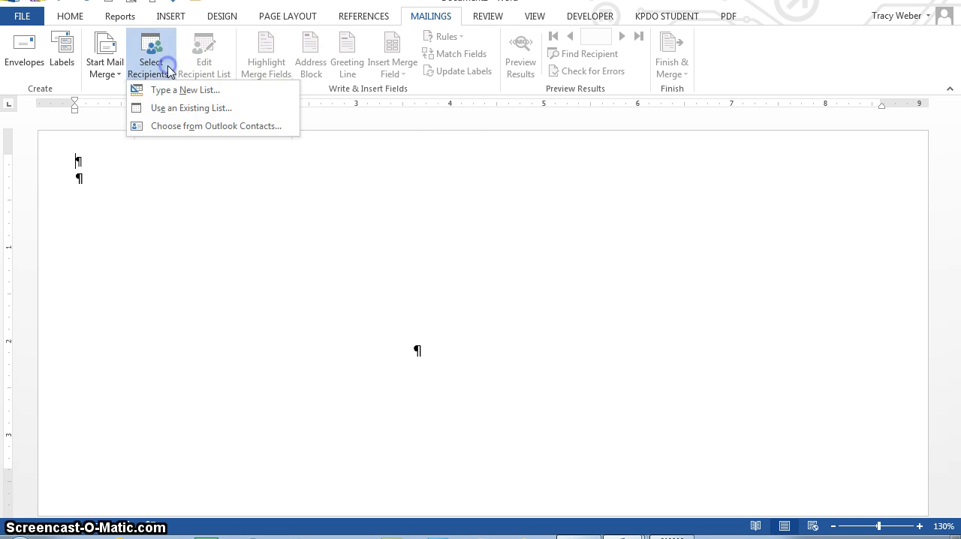
pyautogui.click(177, 109)
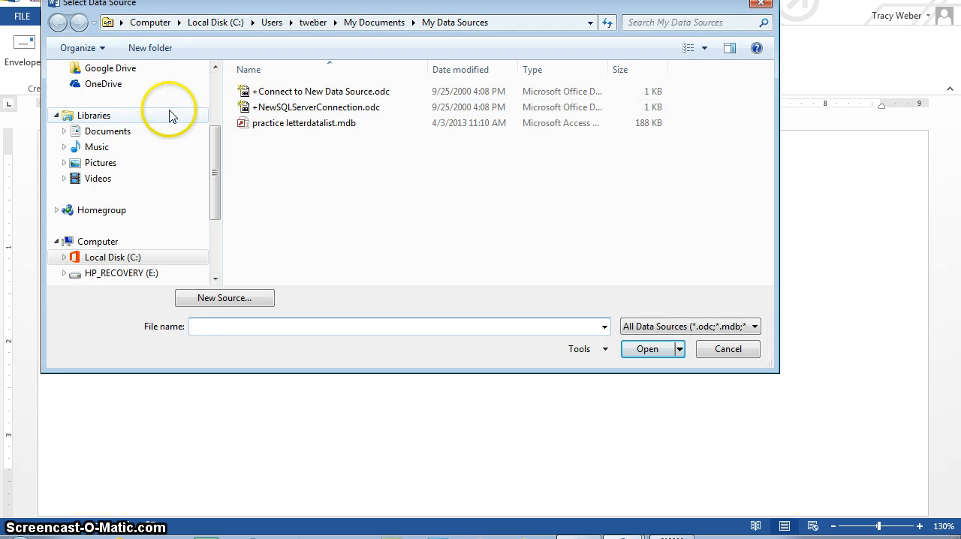
pyautogui.click(108, 86)
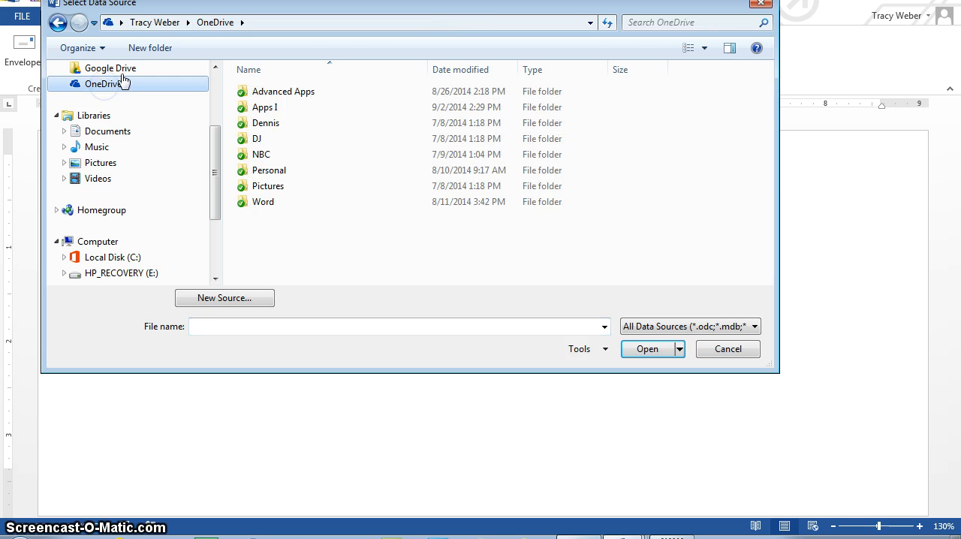
pyautogui.doubleClick(256, 200)
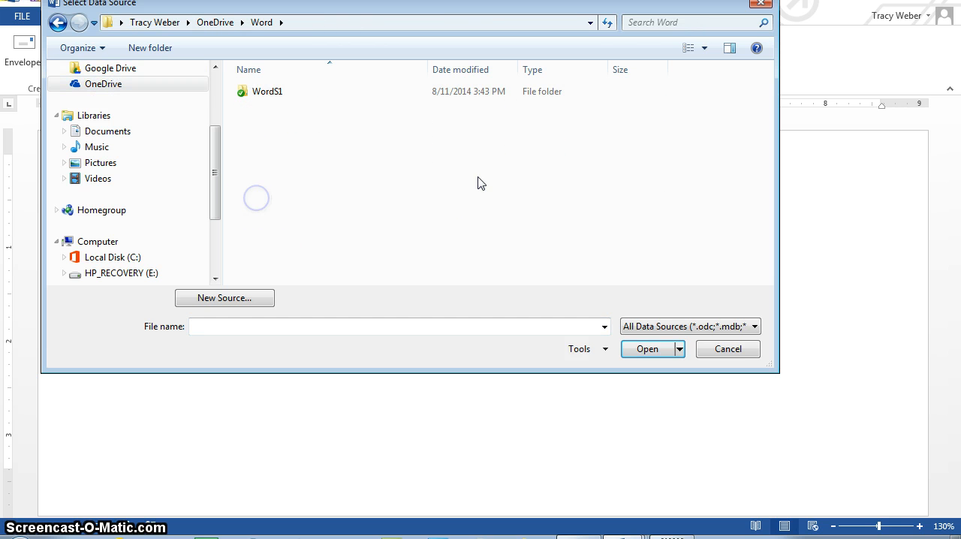
pyautogui.click(101, 85)
pyautogui.doubleClick(263, 92)
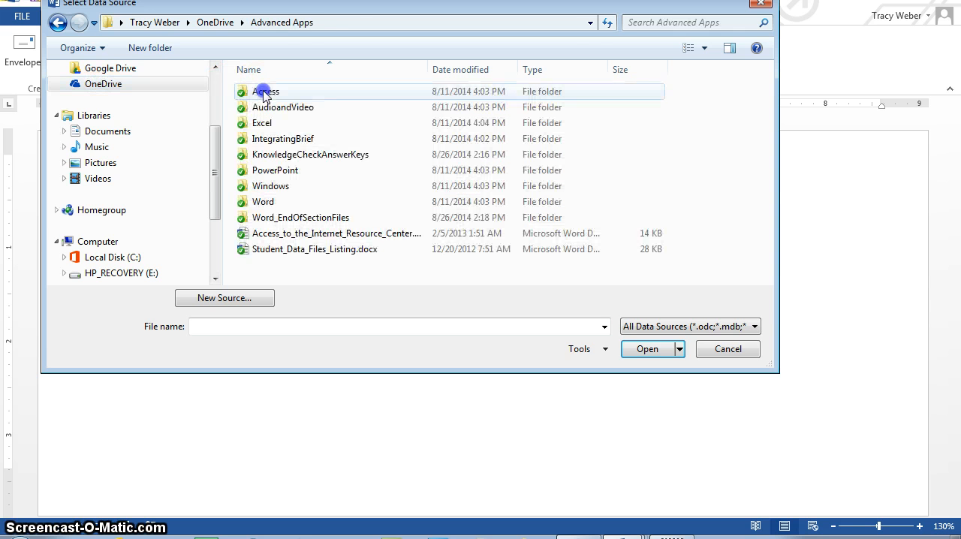
pyautogui.doubleClick(256, 202)
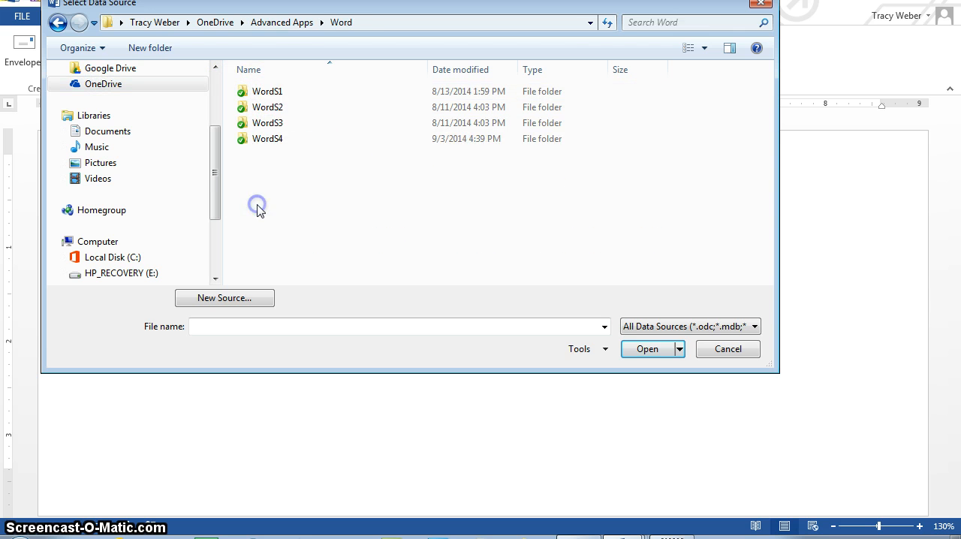
pyautogui.doubleClick(274, 140)
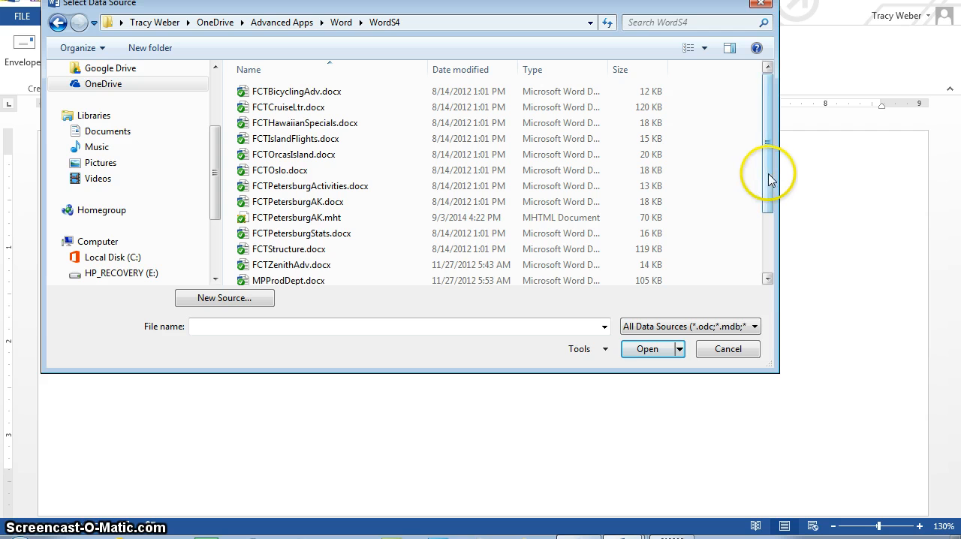
pyautogui.moveTo(768, 180); pyautogui.dragTo(770, 243)
pyautogui.click(242, 278)
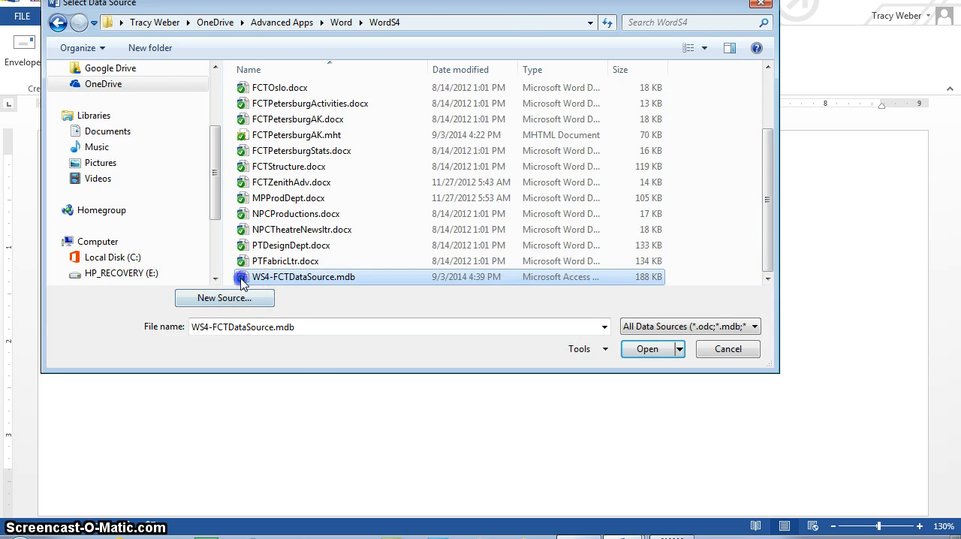
pyautogui.doubleClick(242, 279)
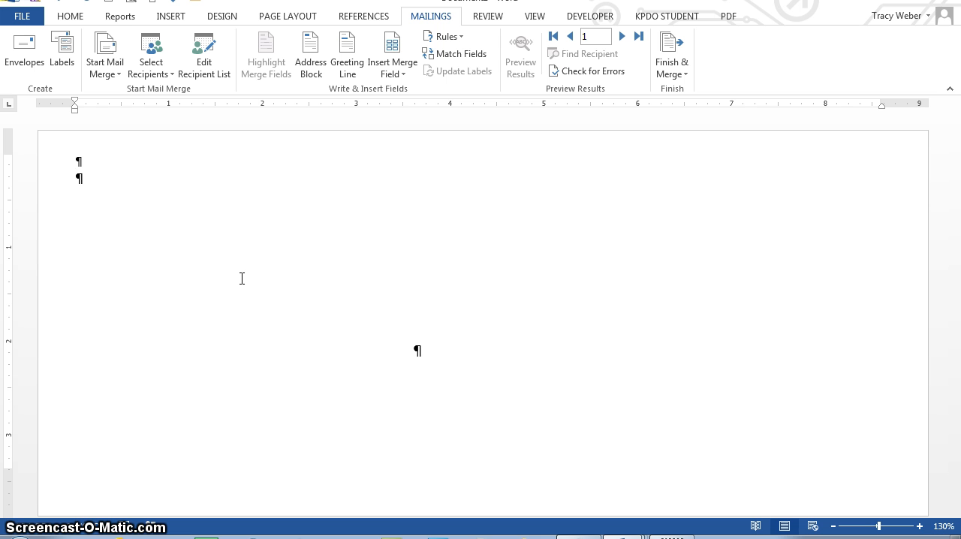
# Insert an address block with the default name and postal address format in the envelope's delivery address area.
pyautogui.click(623, 538)
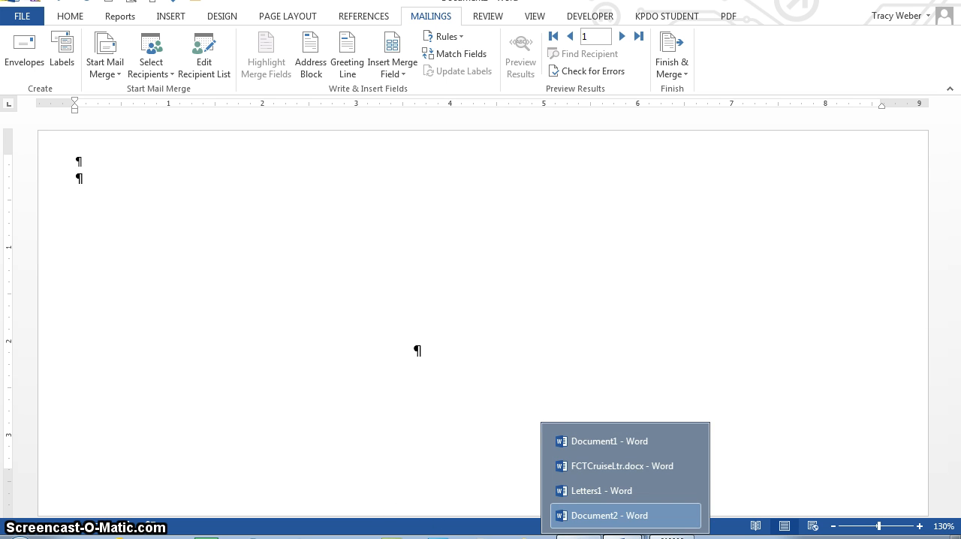
pyautogui.click(428, 348)
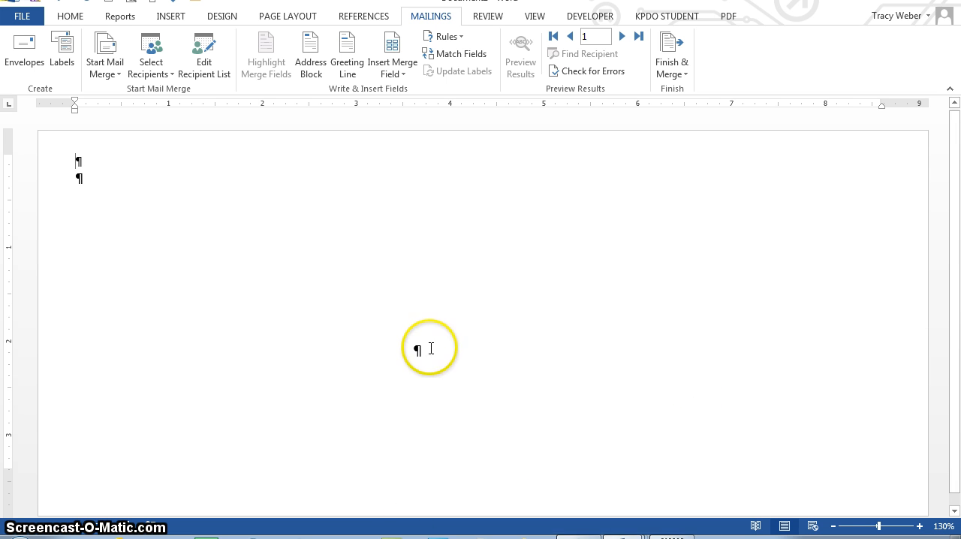
pyautogui.click(430, 348)
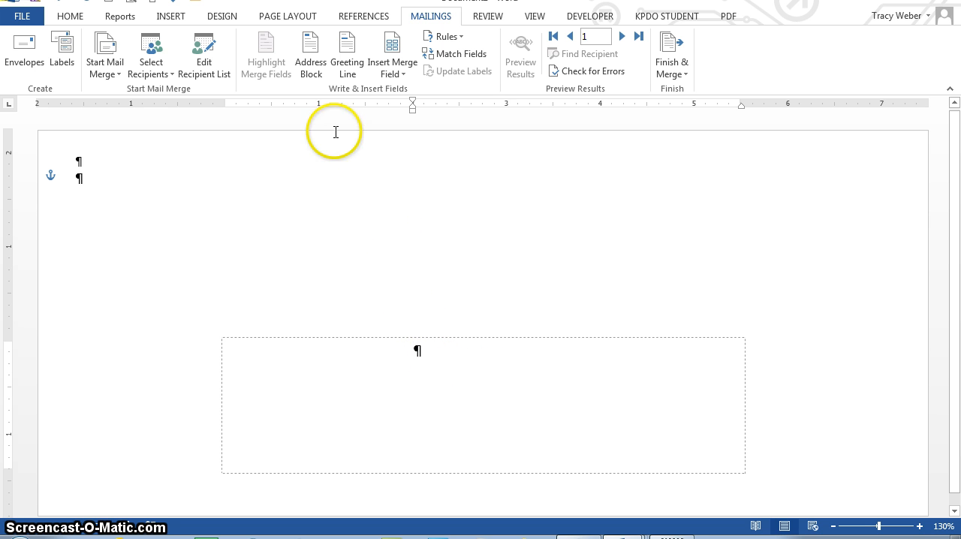
pyautogui.click(324, 75)
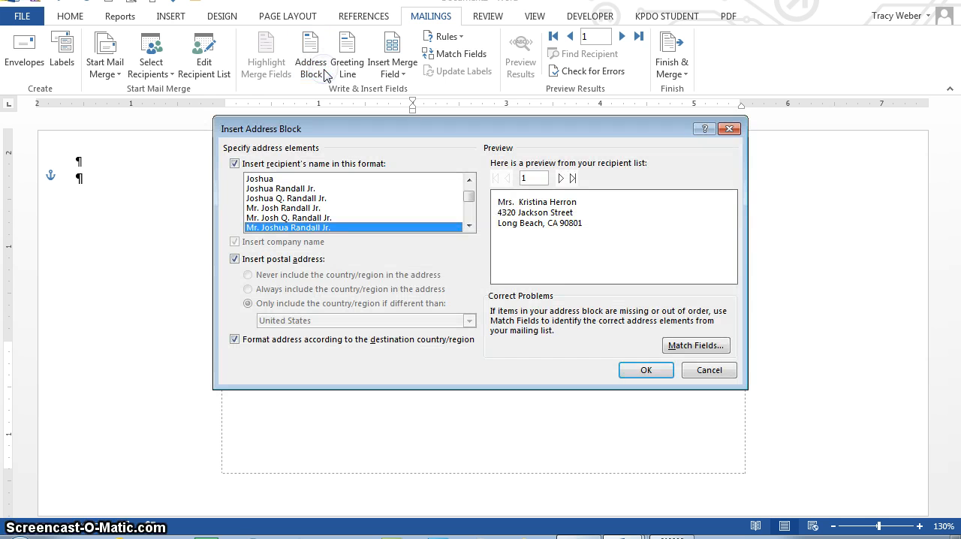
pyautogui.click(647, 370)
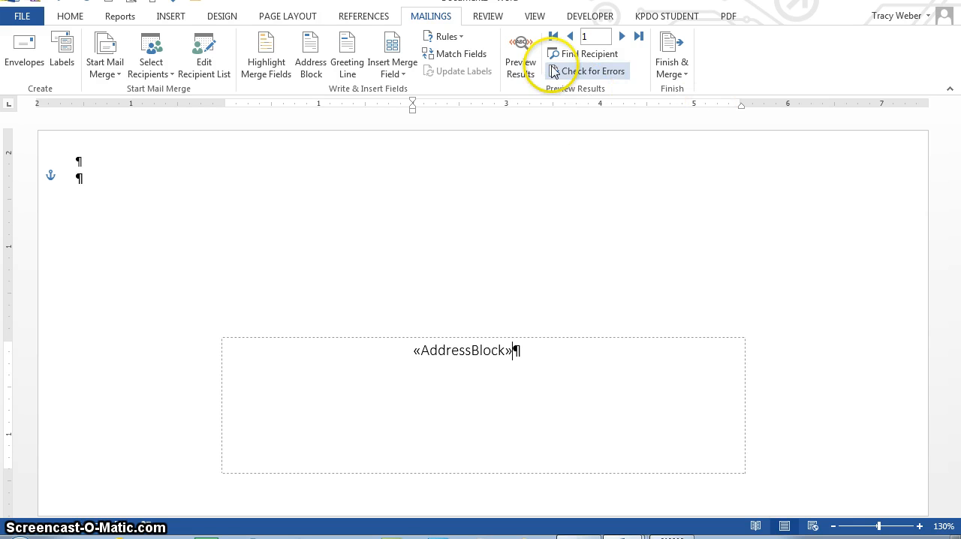
# Preview the merged envelope addresses, going back and forth through the recipient records up to record 4.
pyautogui.click(509, 71)
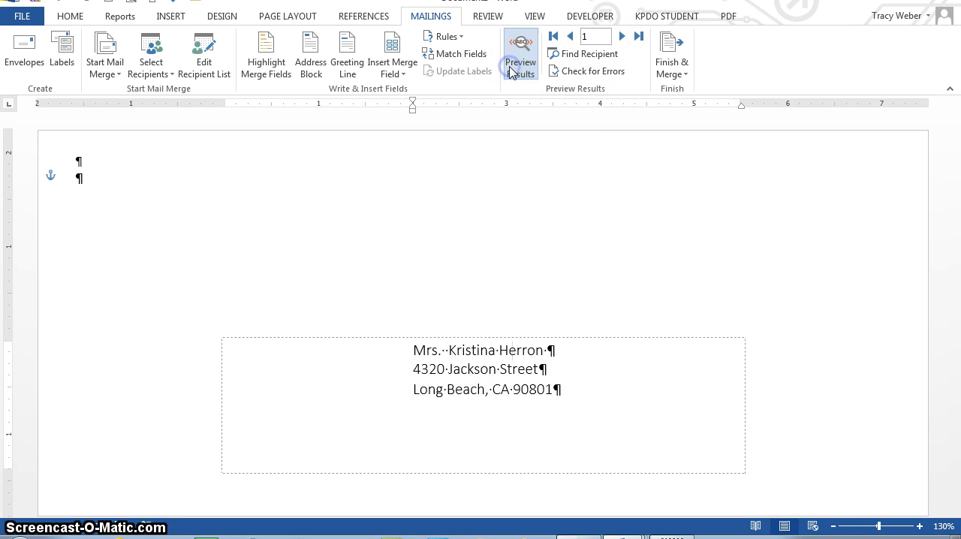
pyautogui.click(622, 36)
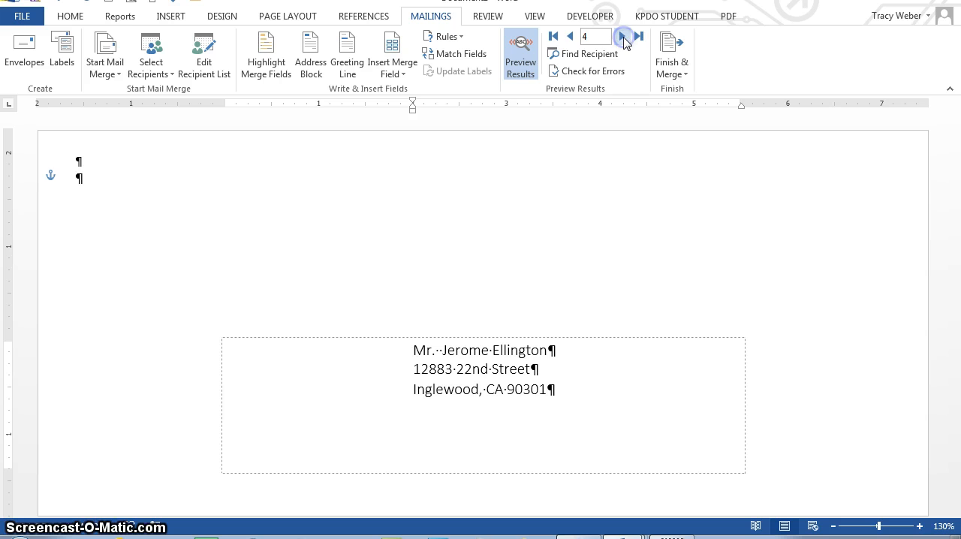
pyautogui.click(570, 37)
pyautogui.click(570, 37)
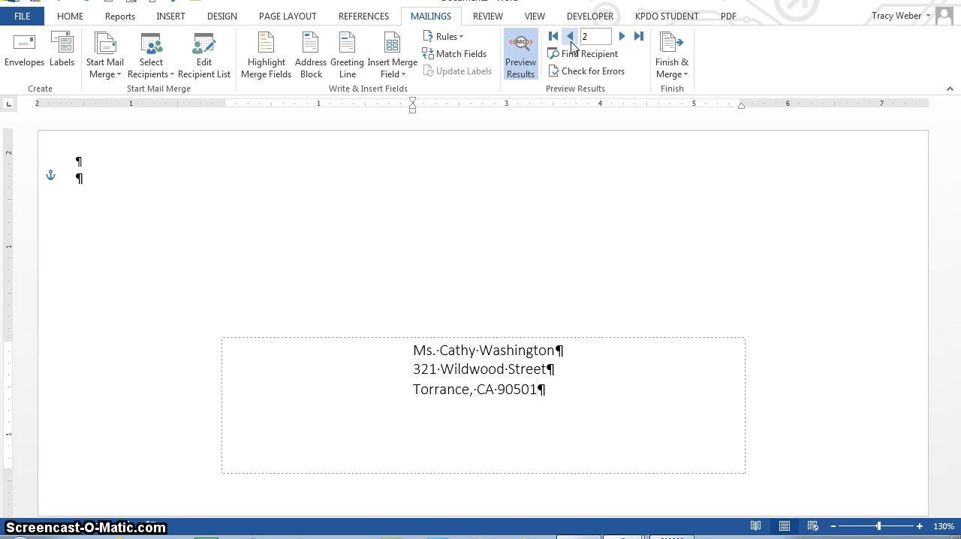
pyautogui.click(622, 36)
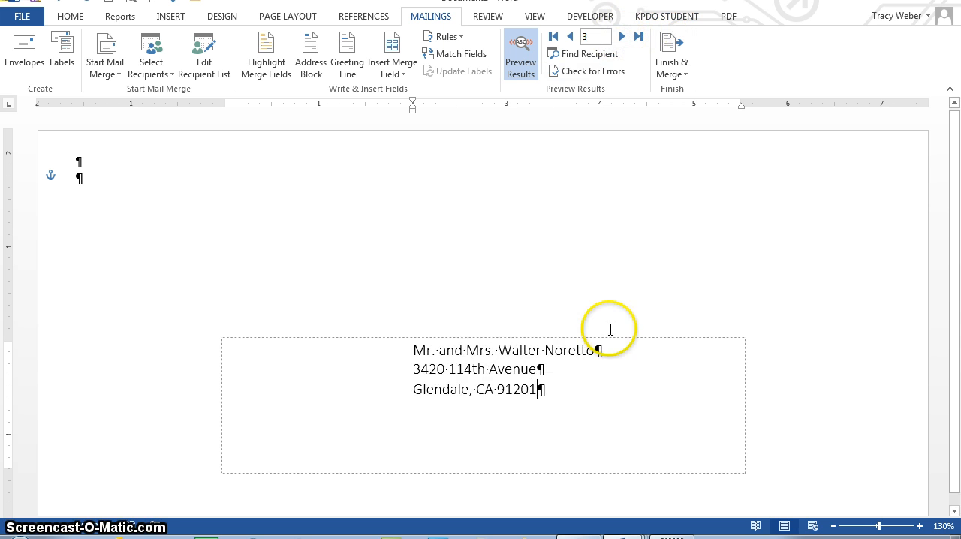
pyautogui.click(622, 36)
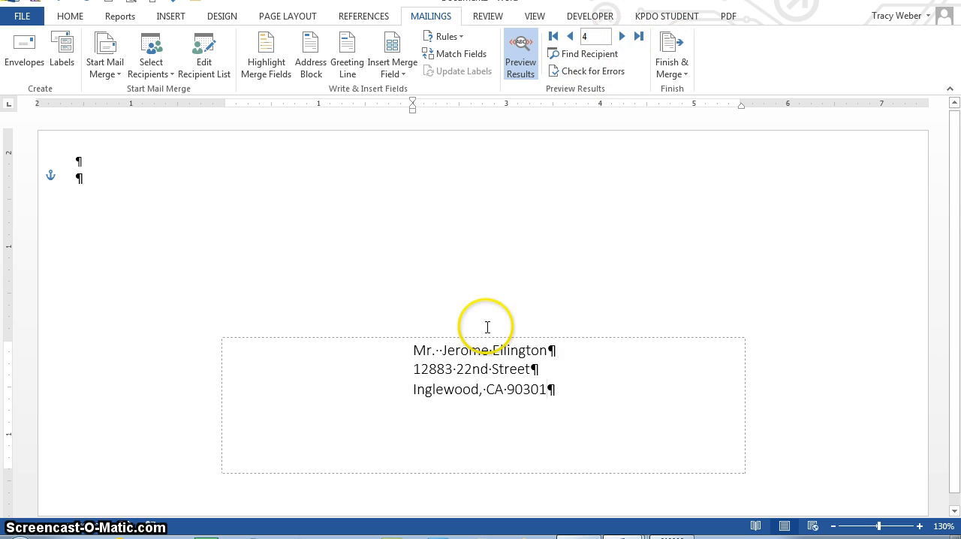
pyautogui.click(435, 351)
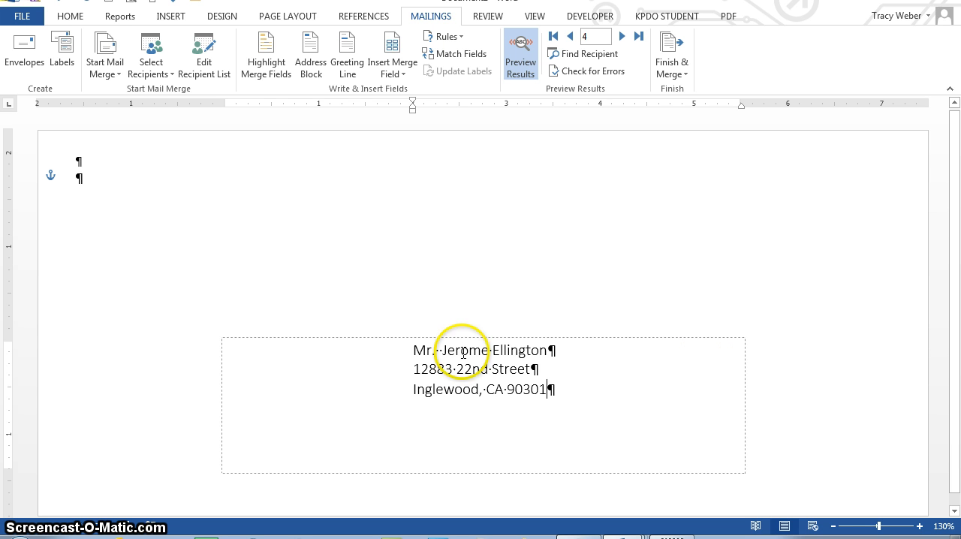
# Merge all records into a new document of individual envelopes and look through it to the last envelope.
pyautogui.click(674, 73)
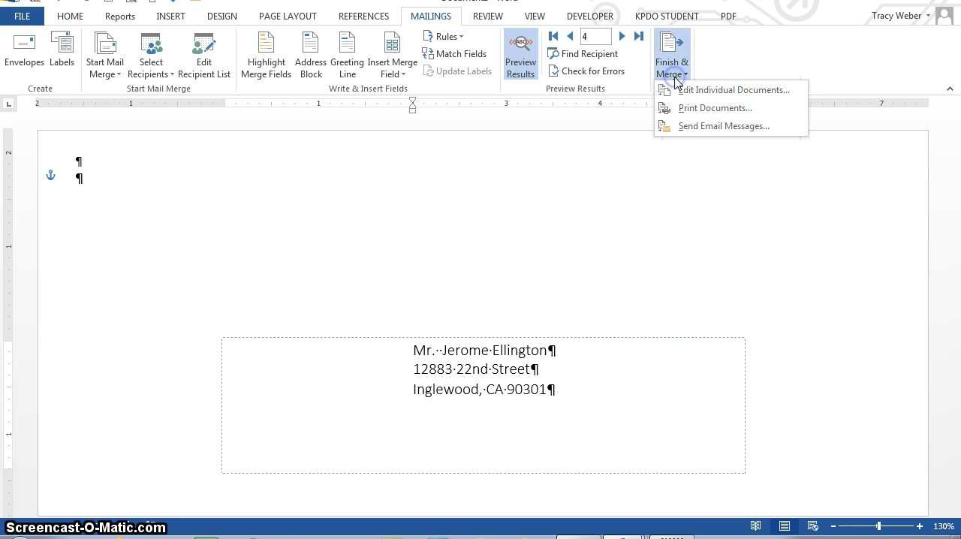
pyautogui.click(690, 88)
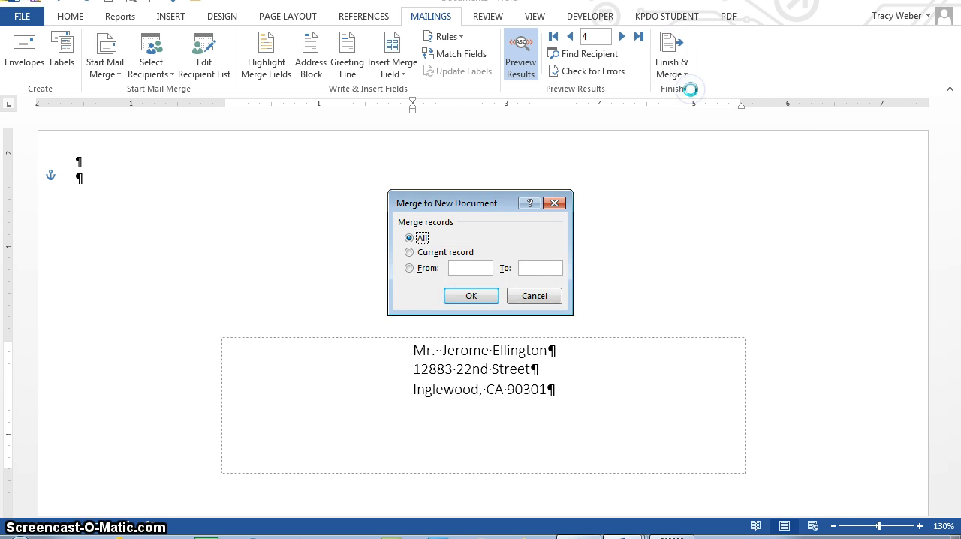
pyautogui.click(460, 300)
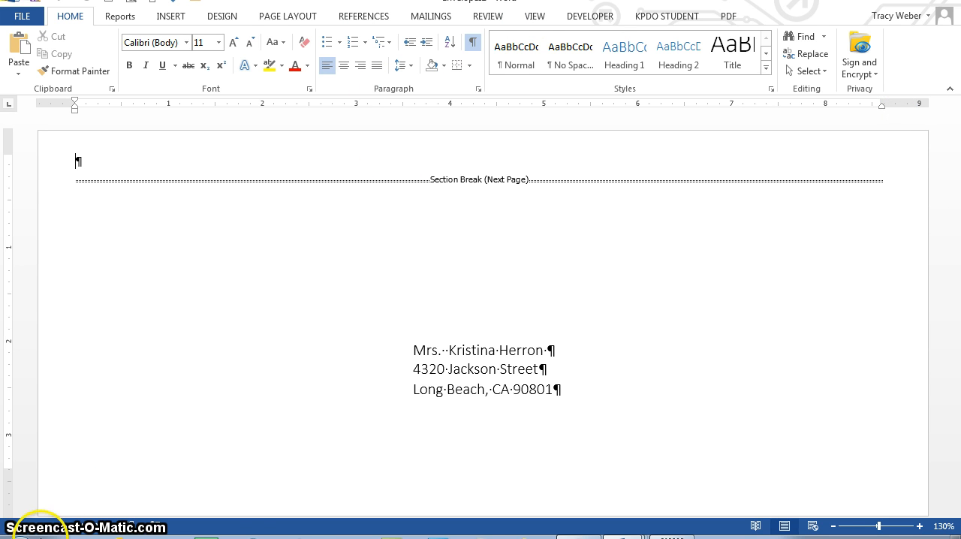
pyautogui.moveTo(957, 197); pyautogui.dragTo(957, 501)
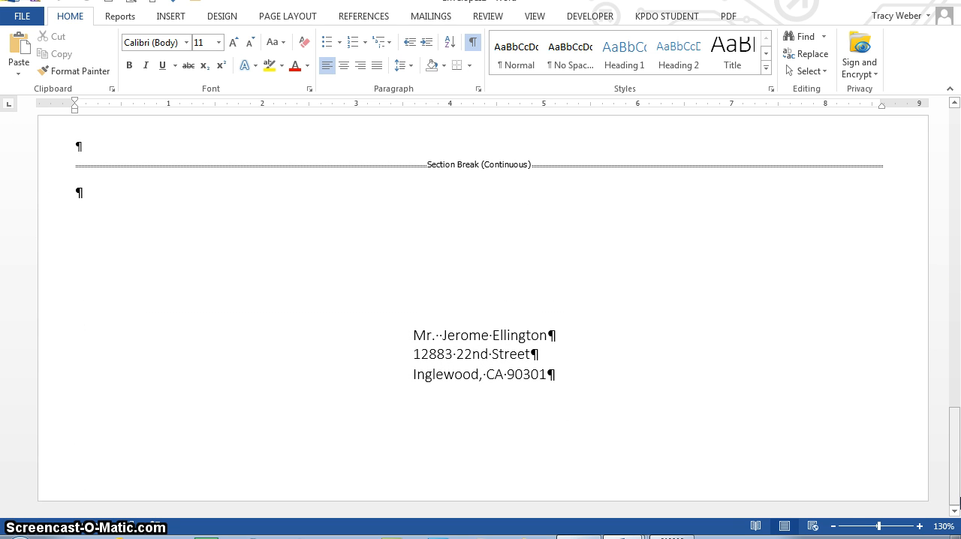